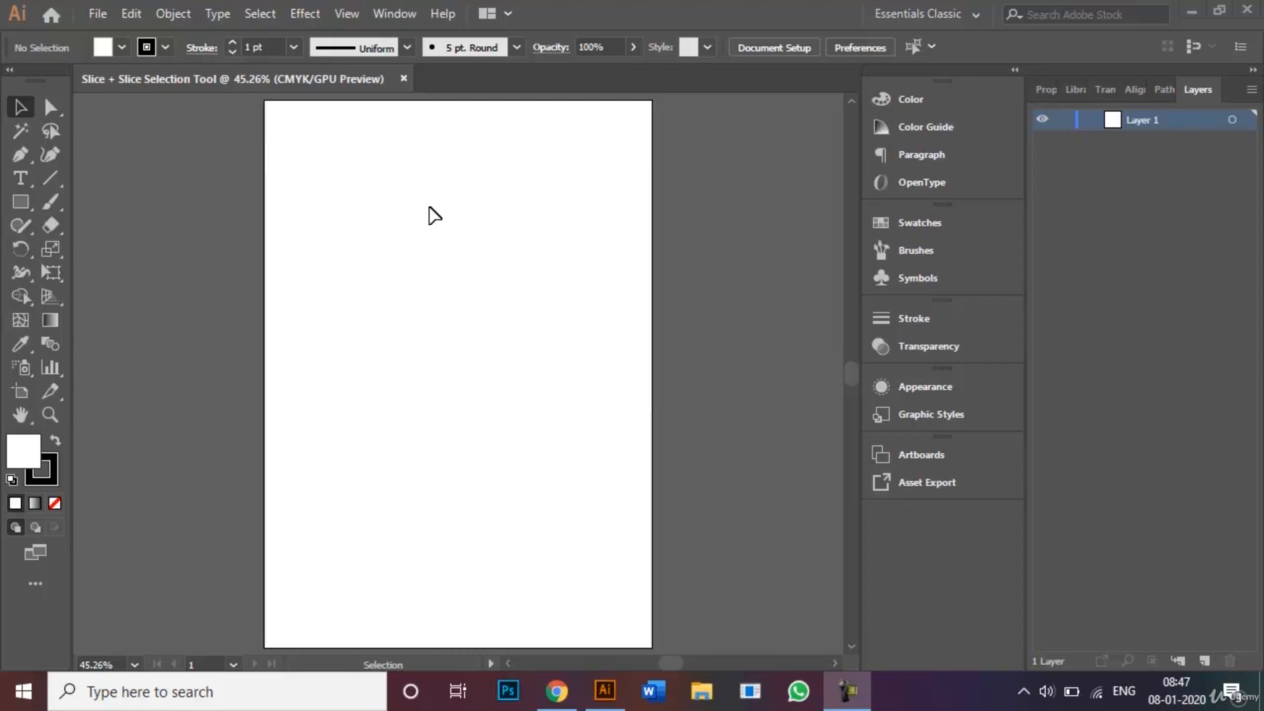
{"action": "left_click", "coordinate": [955, 21]}
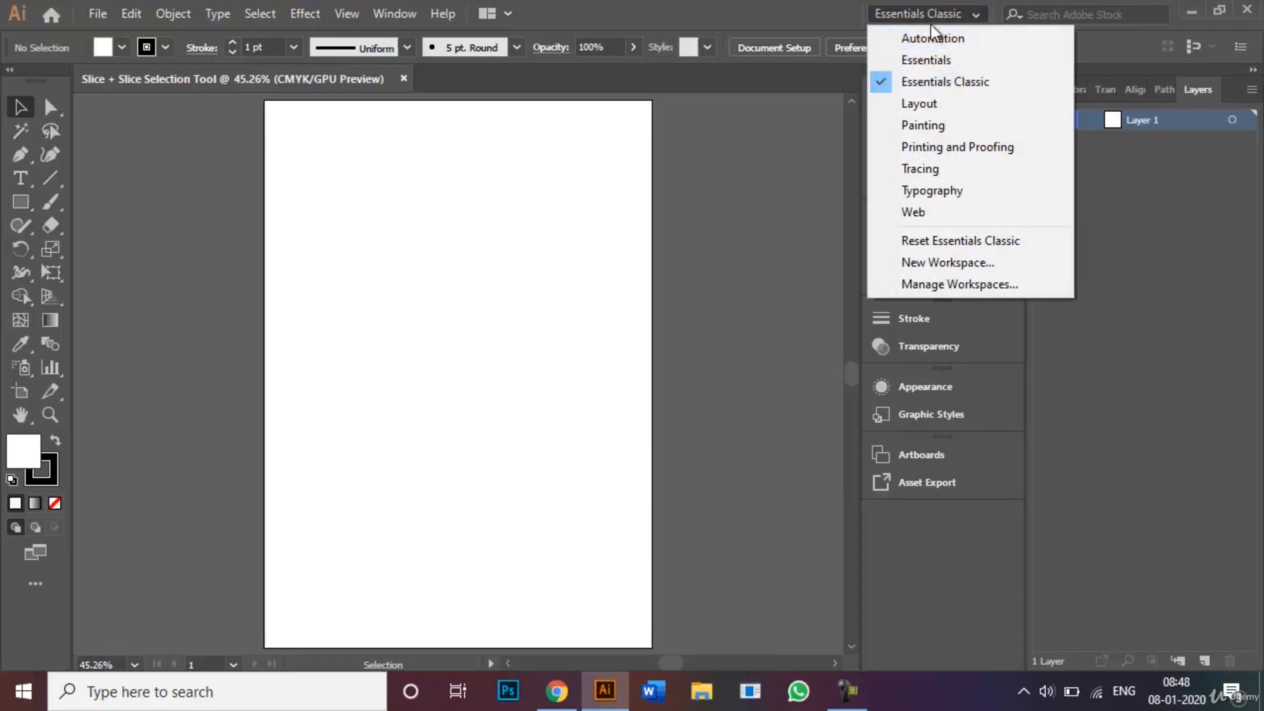
{"action": "left_click", "coordinate": [786, 18]}
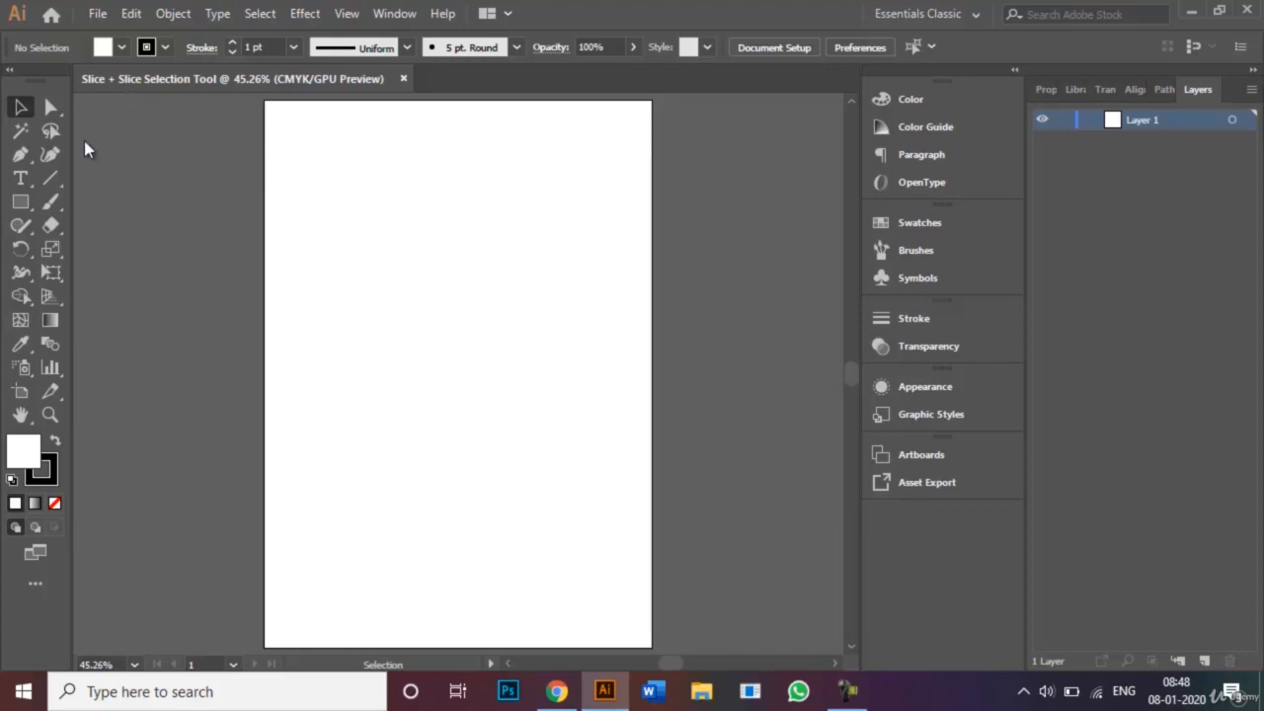
Draw a large portrait rectangle covering most of the artboard and fill it with CMYK Red
{"action": "left_click", "coordinate": [20, 203]}
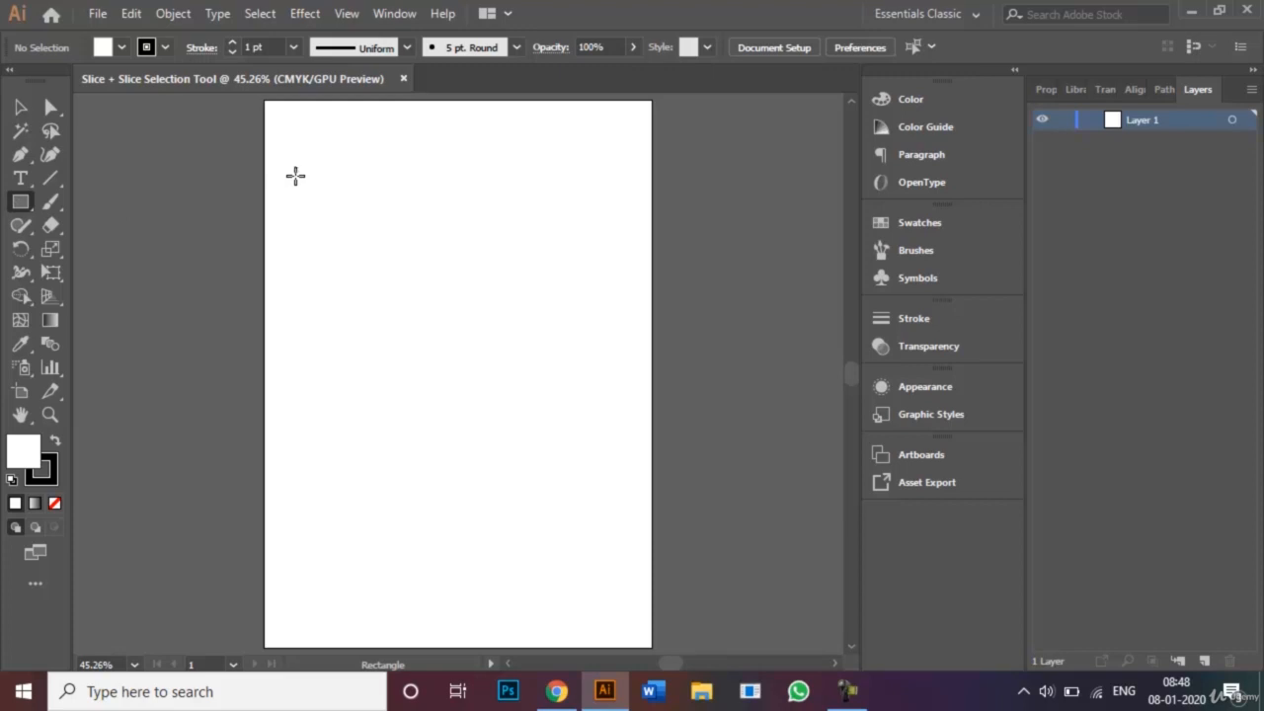
{"action": "left_click_drag", "start_coordinate": [302, 141], "coordinate": [621, 556]}
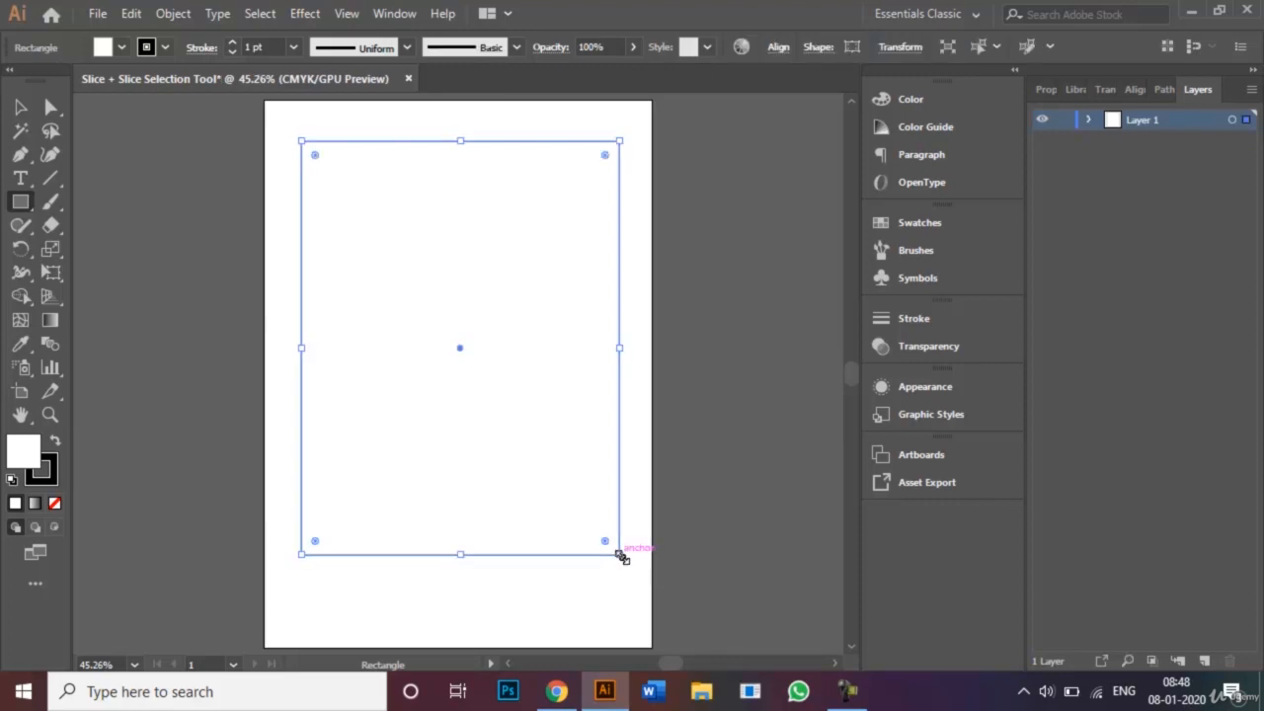
{"action": "left_click", "coordinate": [123, 46]}
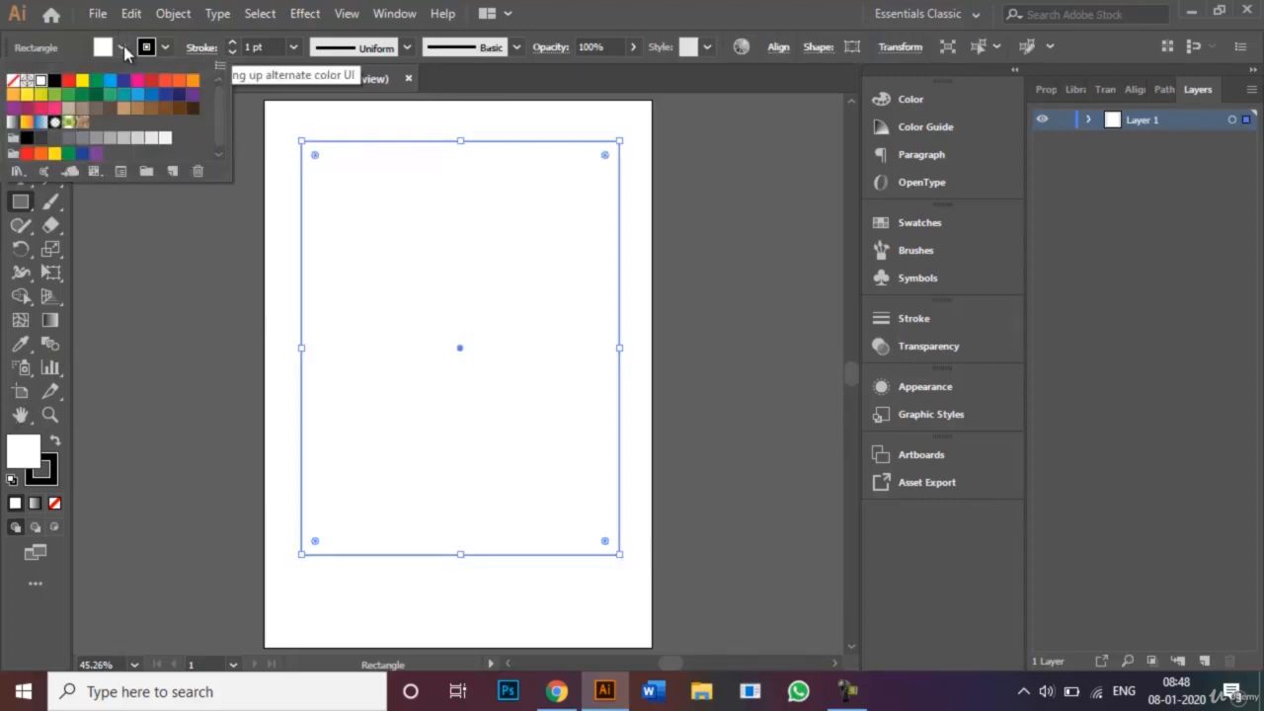
{"action": "left_click", "coordinate": [69, 83]}
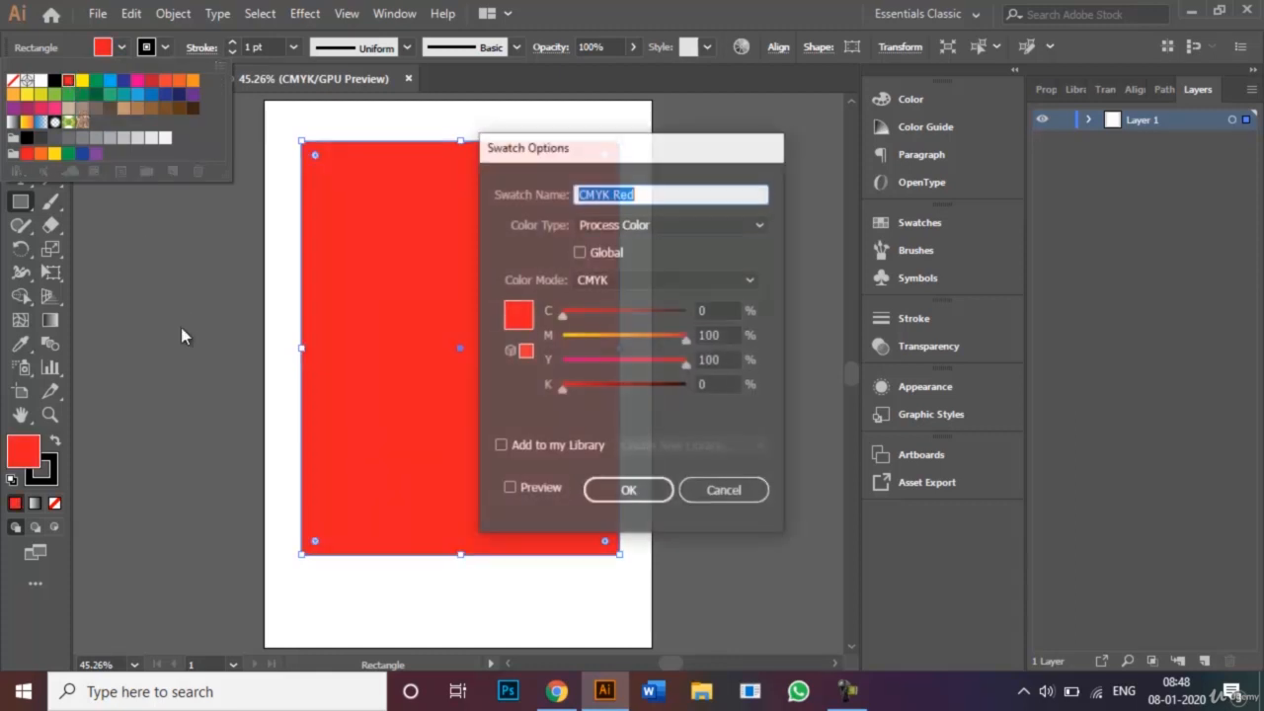
{"action": "left_click", "coordinate": [724, 492]}
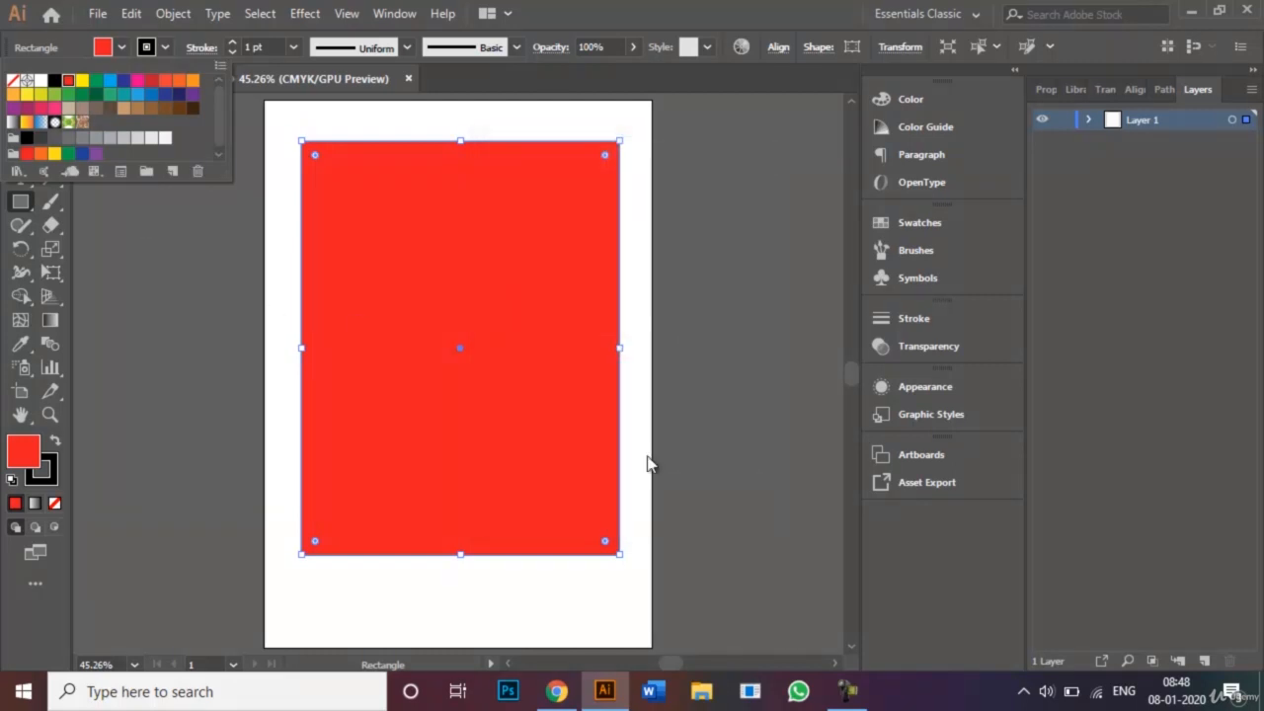
{"action": "left_click", "coordinate": [91, 255]}
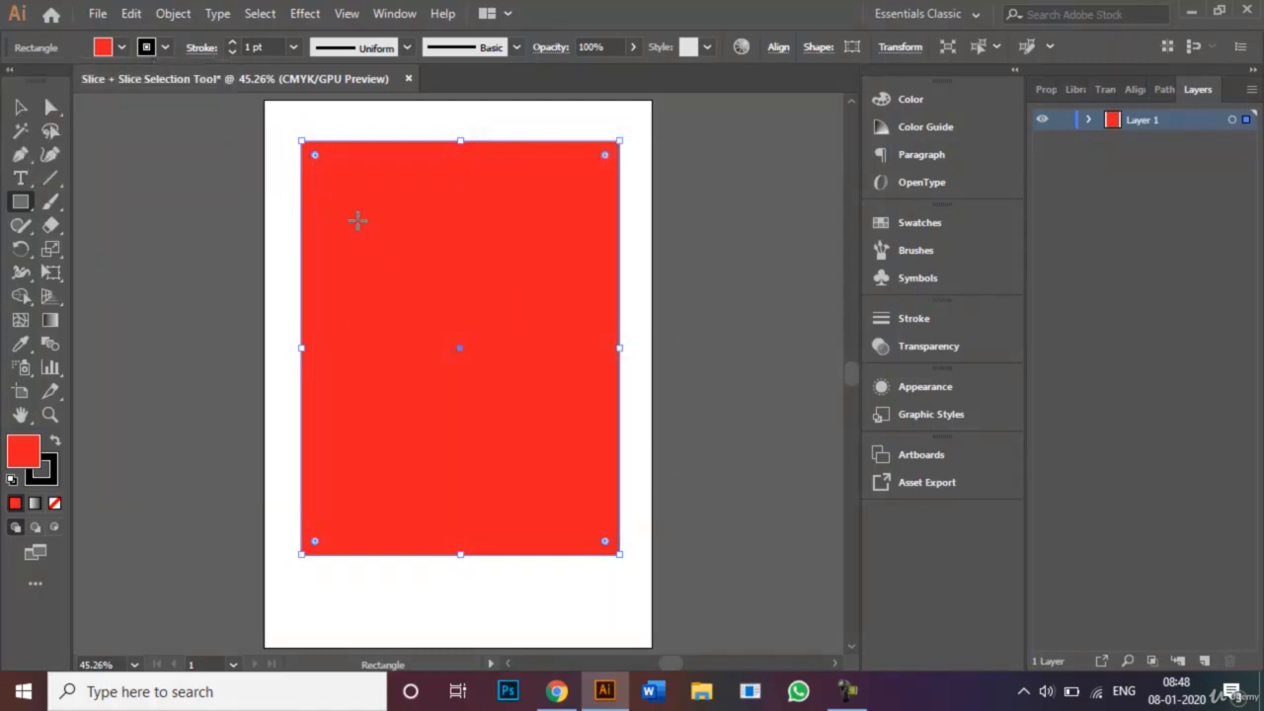
Draw a smaller rectangle inside the red one and fill it with yellow
{"action": "left_click_drag", "start_coordinate": [358, 220], "coordinate": [577, 475]}
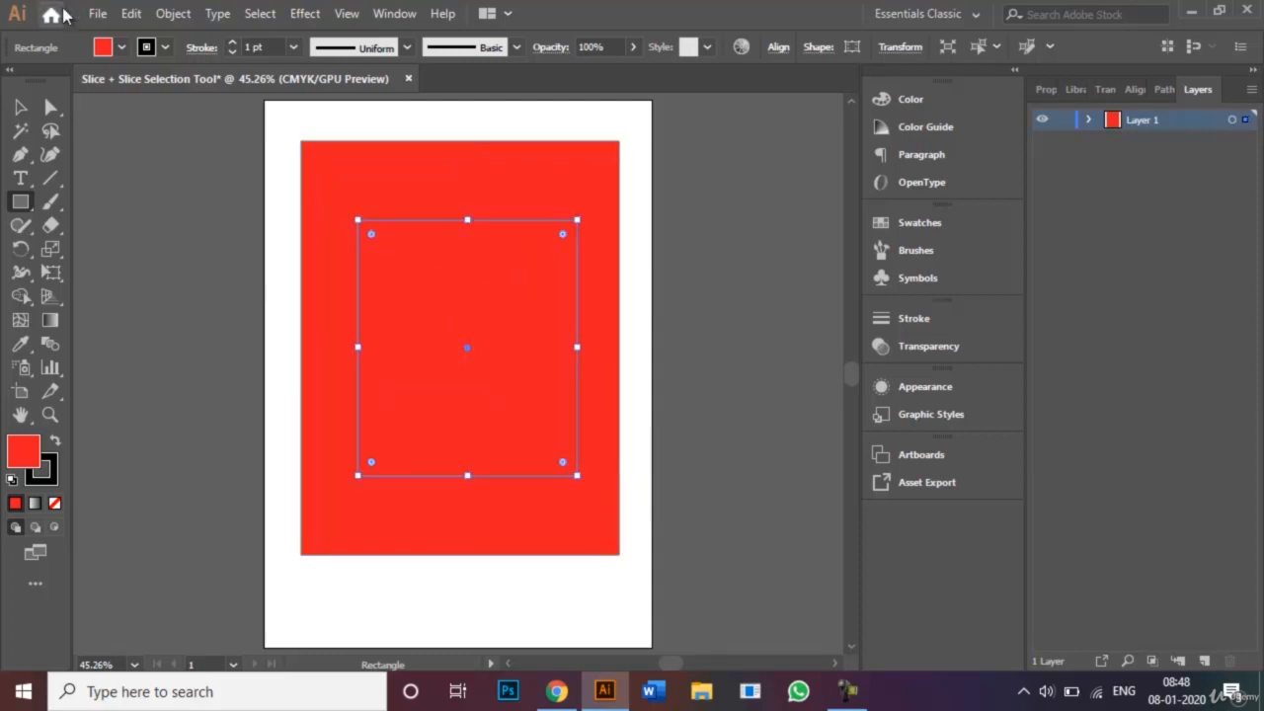
{"action": "left_click", "coordinate": [123, 47]}
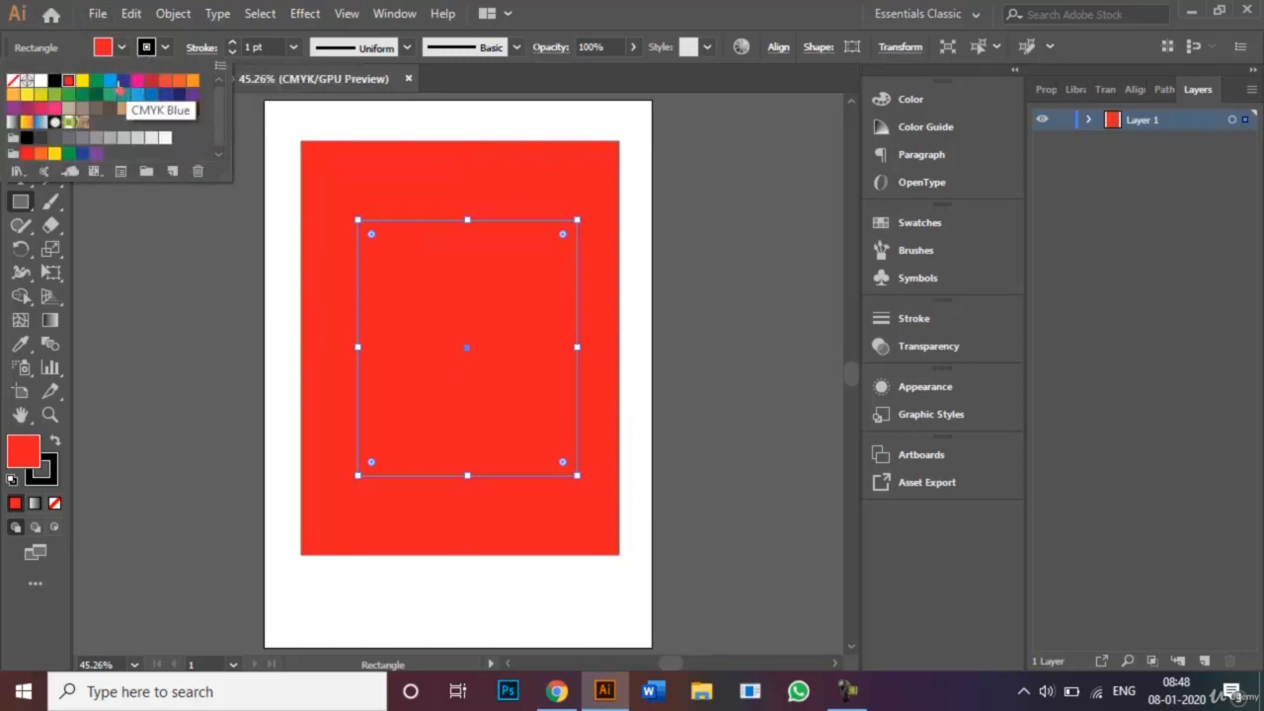
{"action": "left_click", "coordinate": [82, 80]}
{"action": "left_click", "coordinate": [164, 240]}
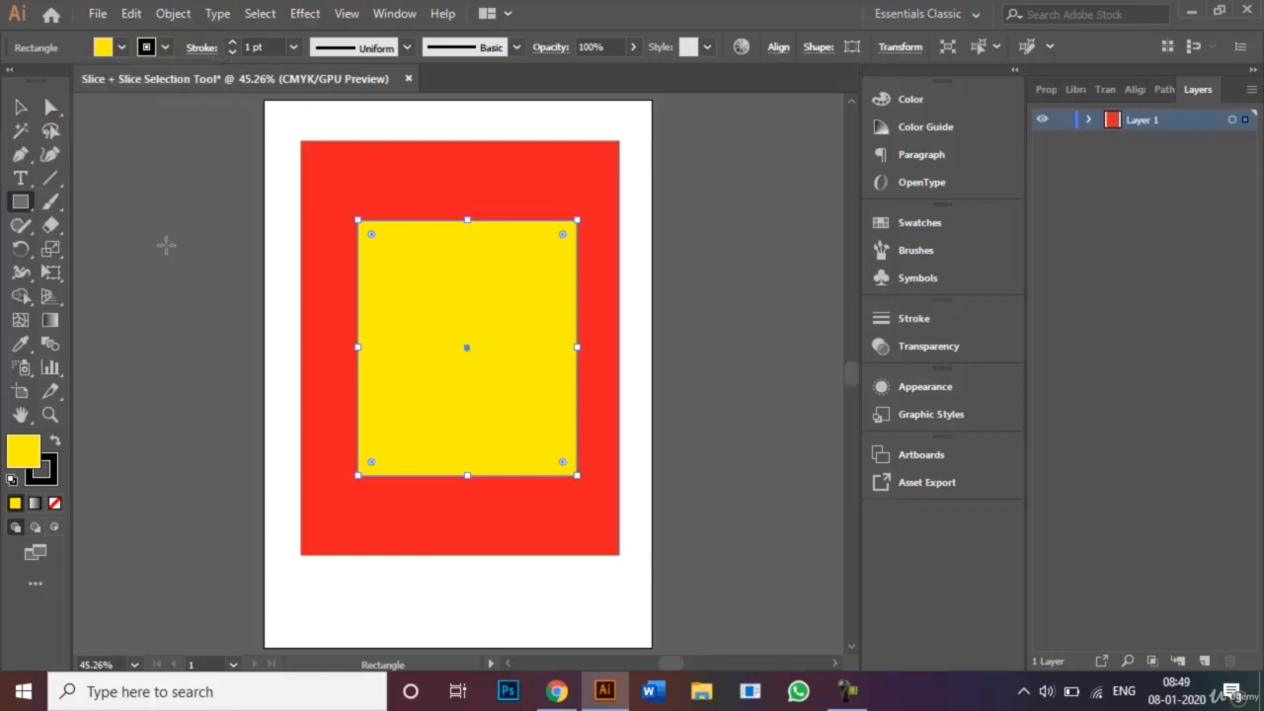
Select both the red and yellow rectangles and set their stroke to None
{"action": "left_click", "coordinate": [22, 106]}
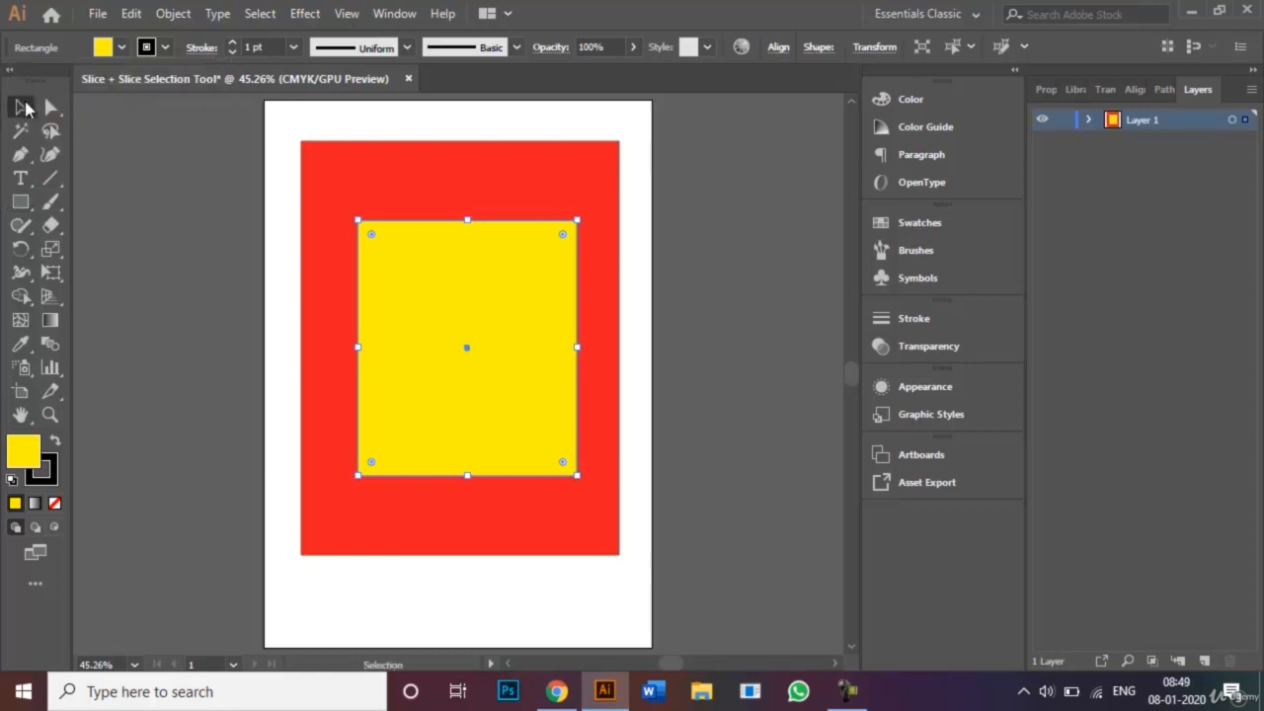
{"action": "left_click", "coordinate": [198, 227]}
{"action": "left_click_drag", "start_coordinate": [312, 129], "coordinate": [493, 415]}
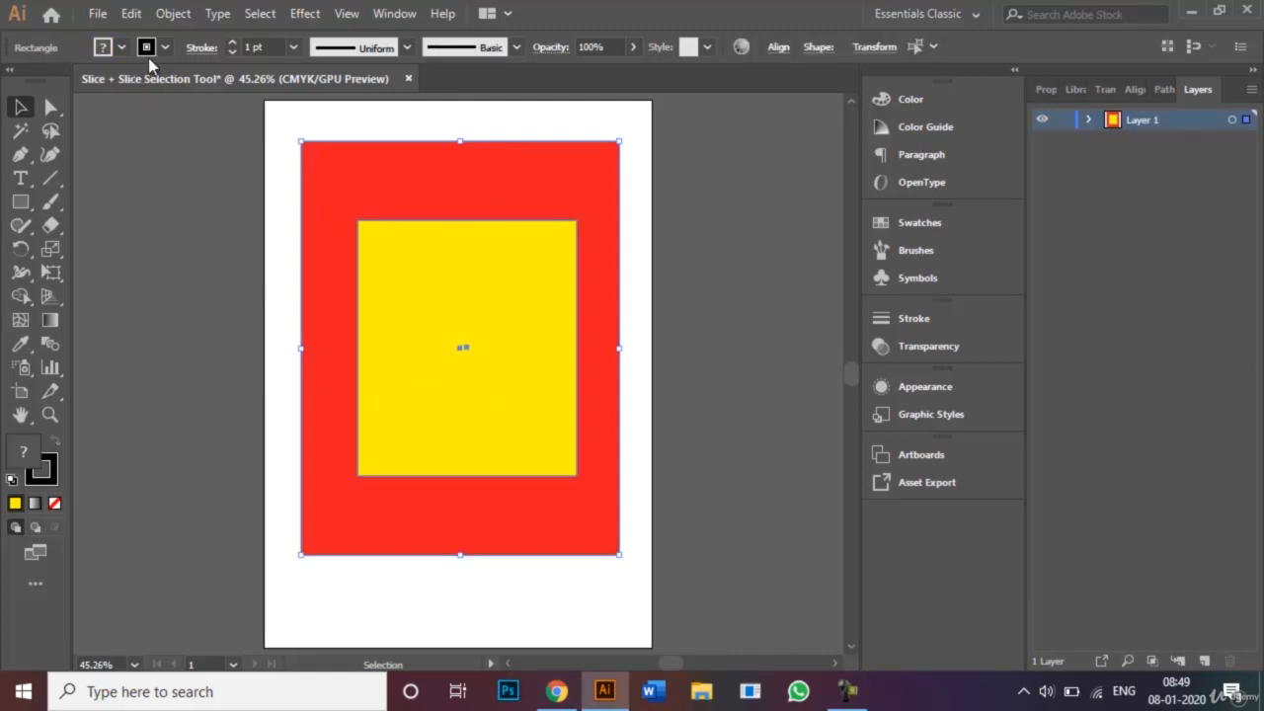
{"action": "left_click", "coordinate": [169, 54]}
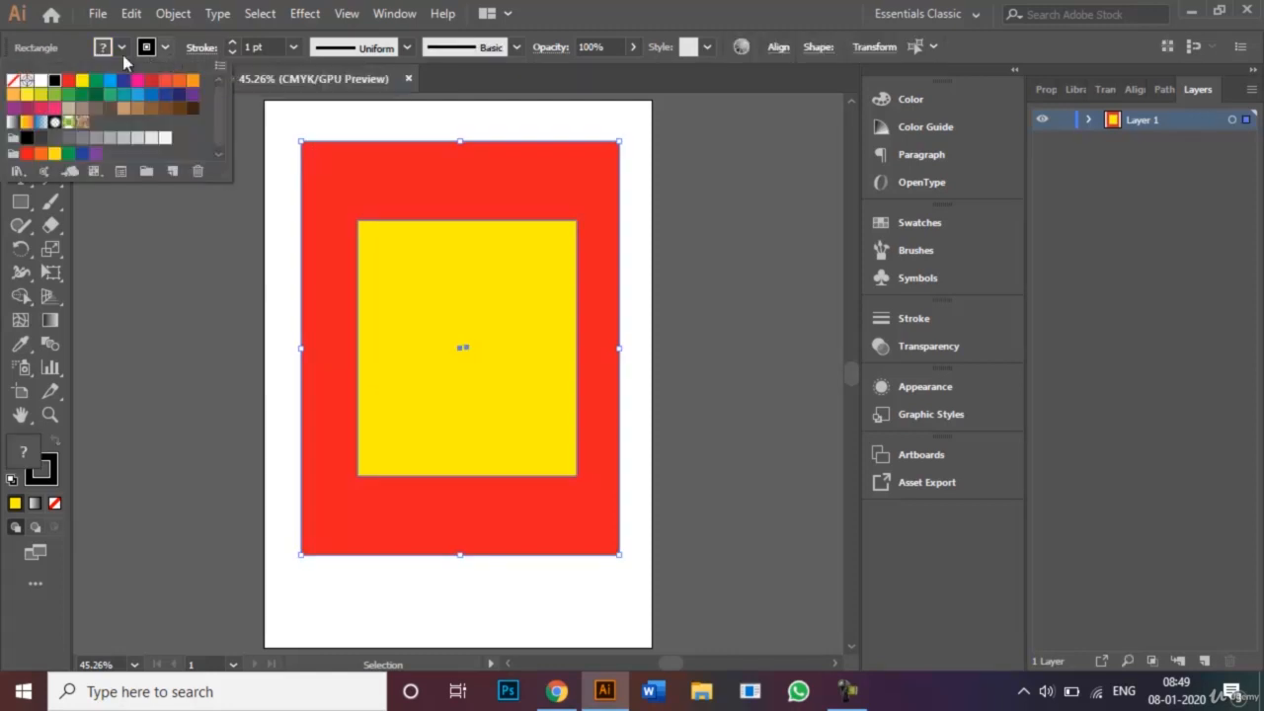
{"action": "left_click", "coordinate": [13, 82]}
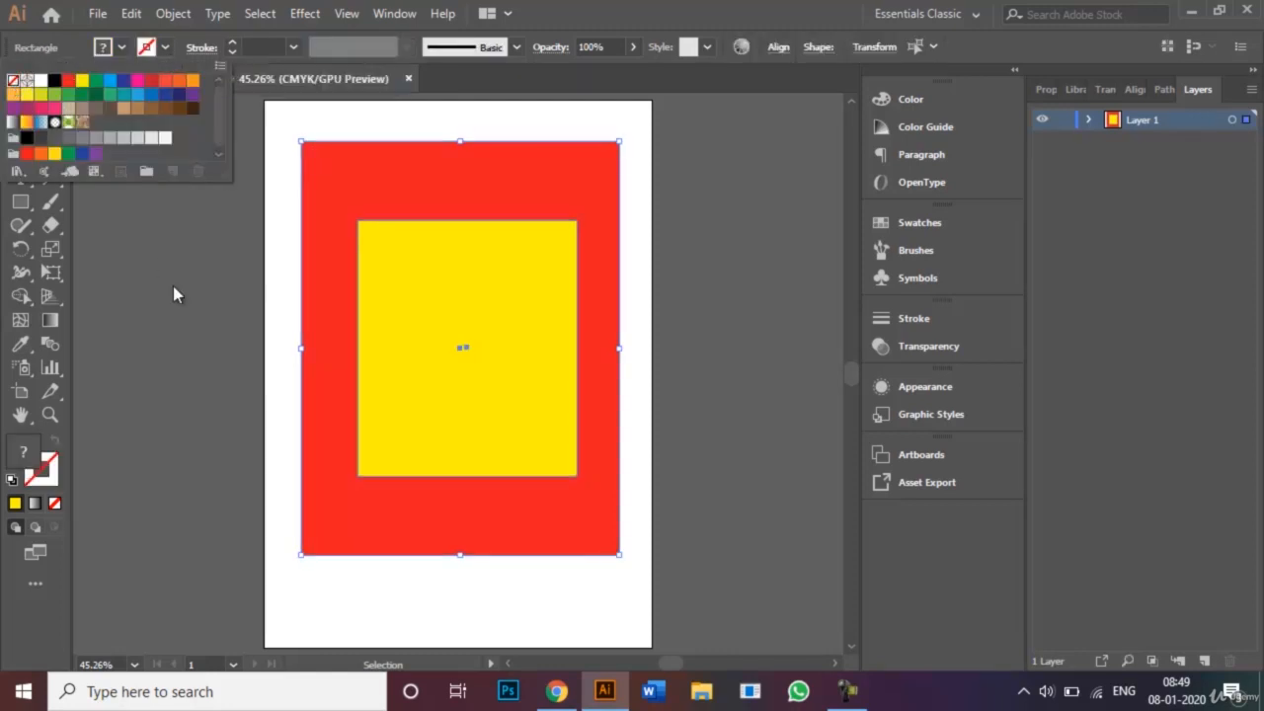
{"action": "left_click", "coordinate": [198, 327]}
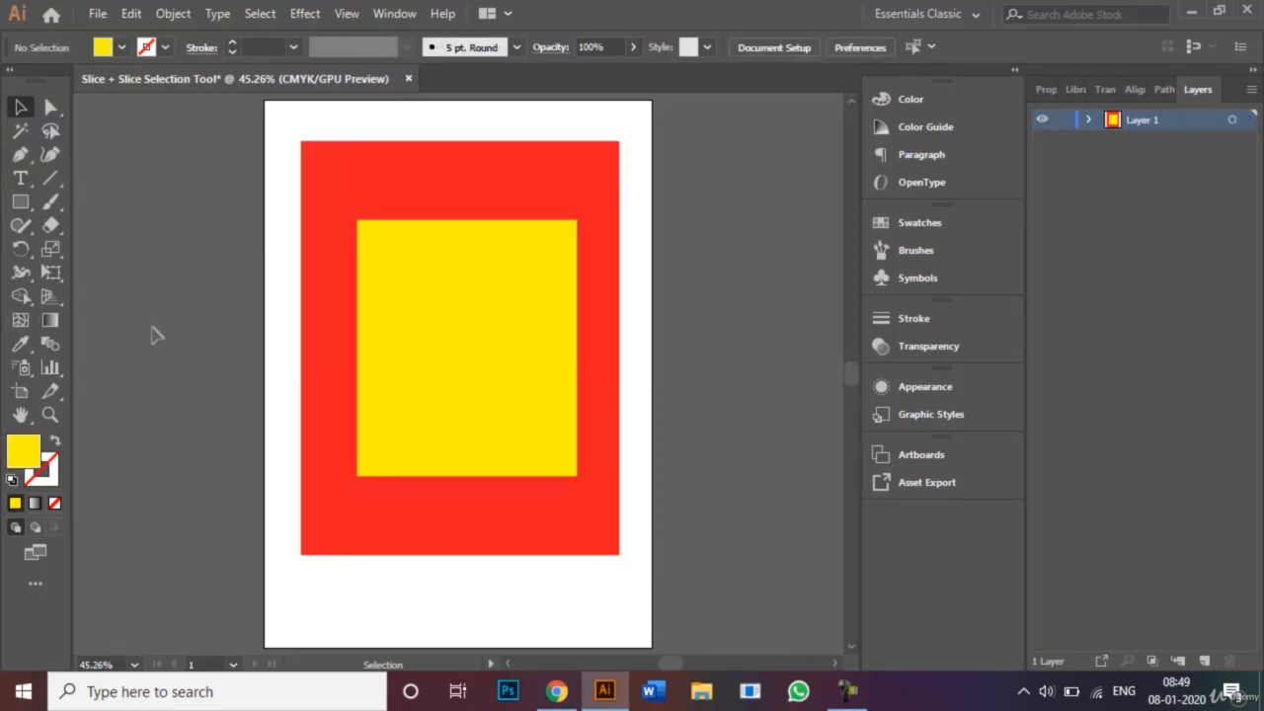
Create a slice around the yellow rectangle with the Slice tool and align its lower edge with the rectangle's lower edge
{"action": "left_click", "coordinate": [55, 389]}
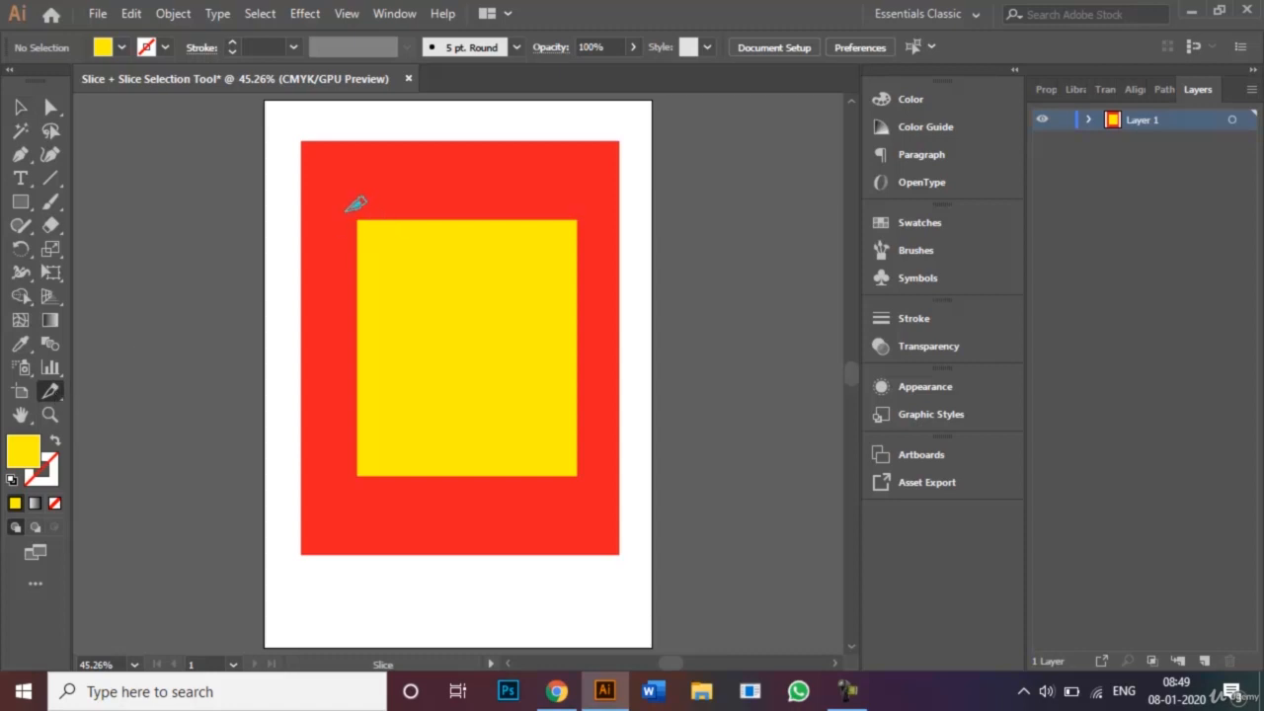
{"action": "left_click_drag", "start_coordinate": [348, 210], "coordinate": [588, 484]}
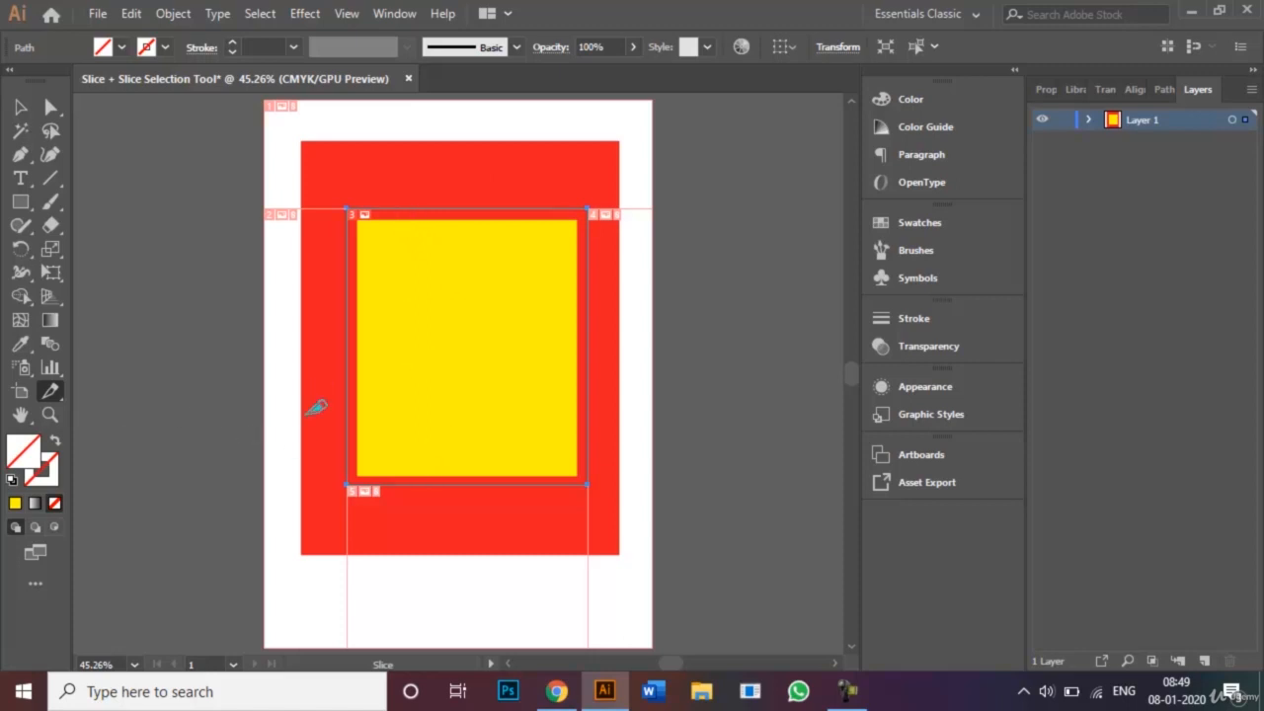
{"action": "left_click", "coordinate": [56, 395]}
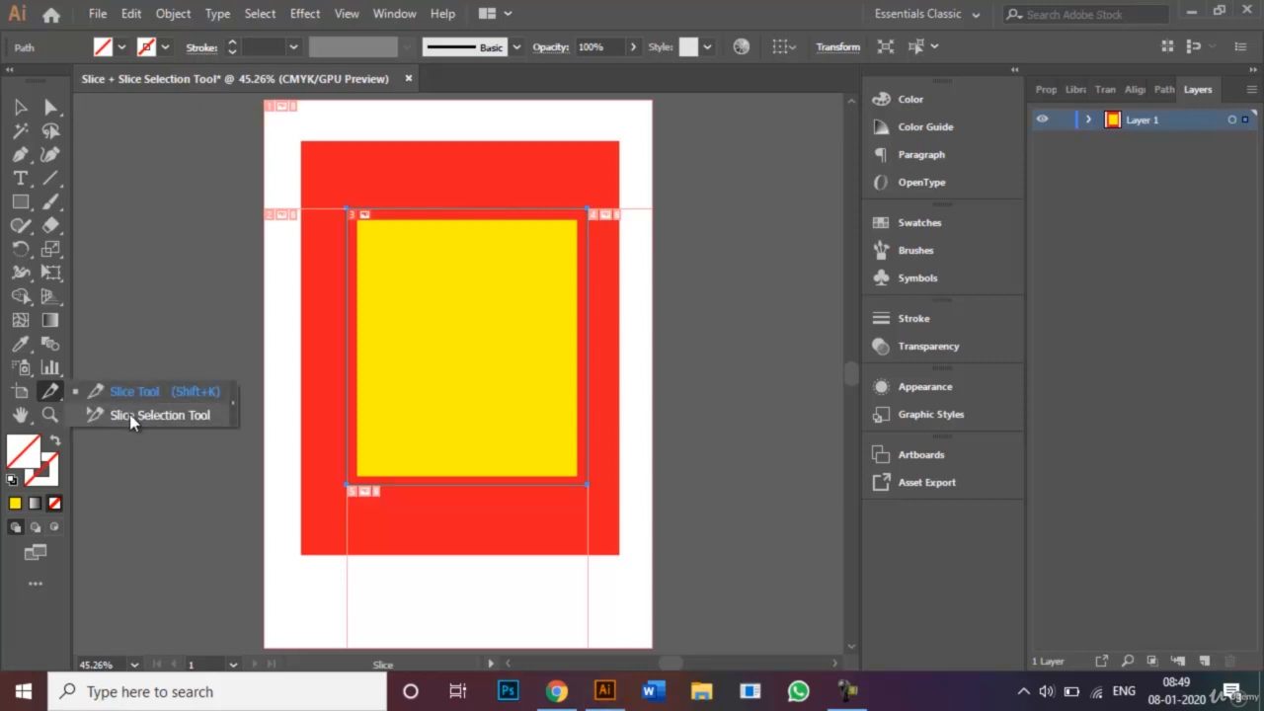
{"action": "left_click", "coordinate": [130, 414]}
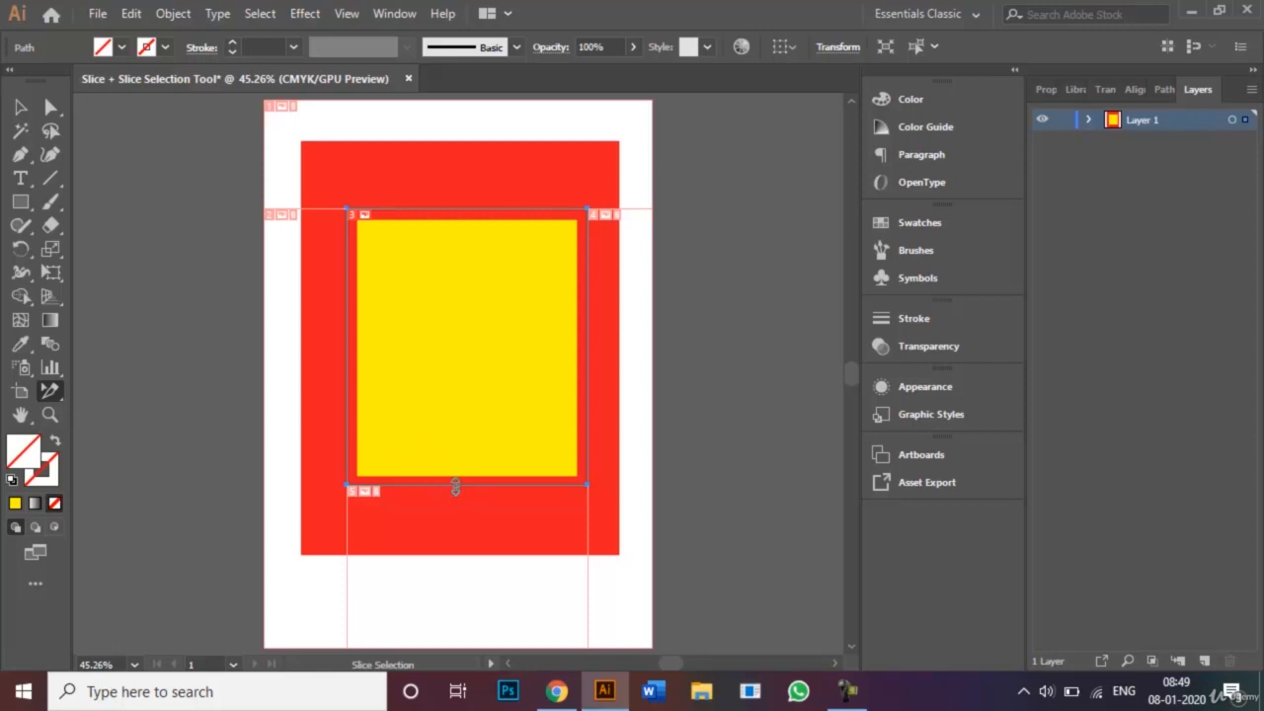
{"action": "left_click_drag", "start_coordinate": [455, 486], "coordinate": [455, 477]}
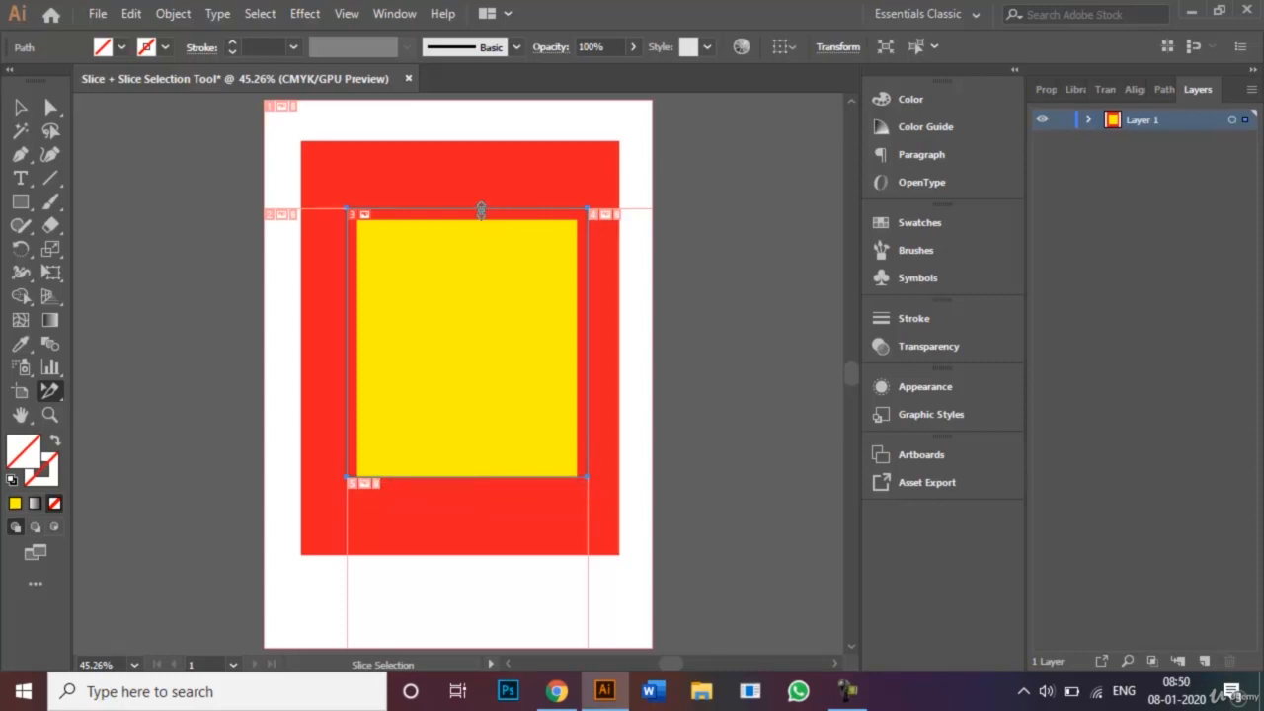
Reshape the slice with the Slice Selection tool into a roughly square area inside the yellow rectangle
{"action": "left_click_drag", "start_coordinate": [481, 211], "coordinate": [483, 258]}
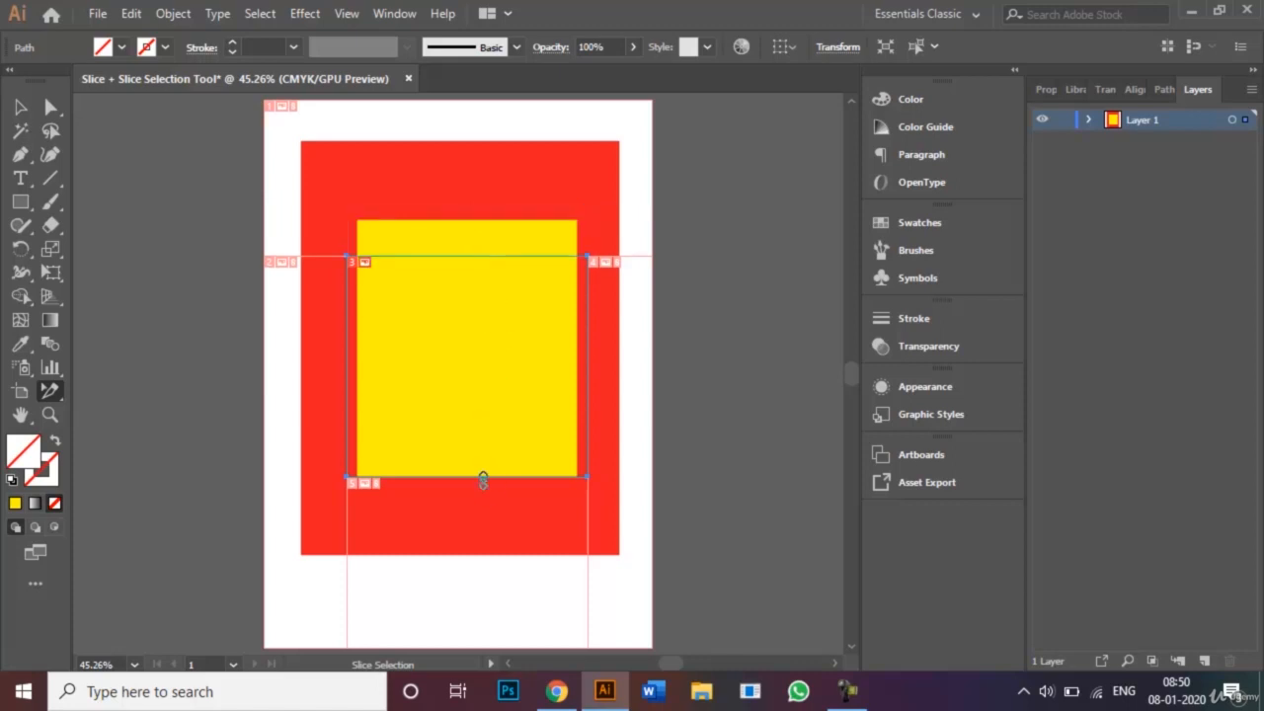
{"action": "left_click_drag", "start_coordinate": [483, 480], "coordinate": [481, 415]}
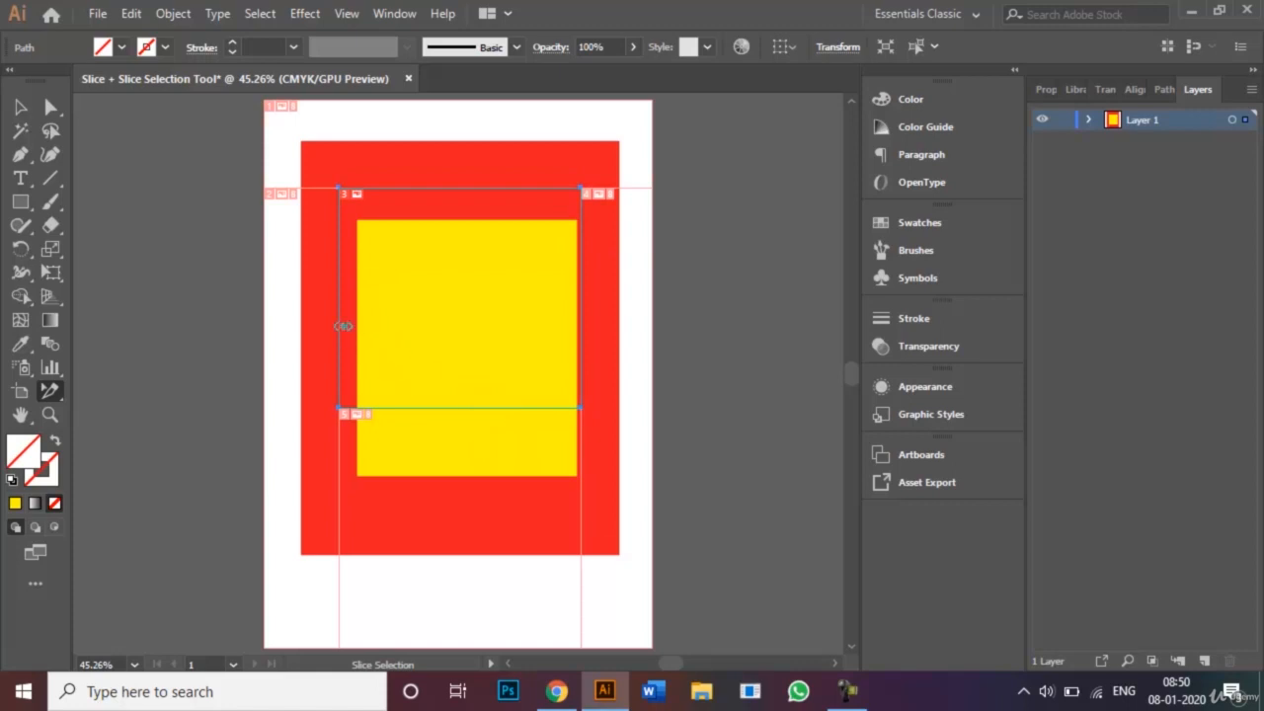
{"action": "left_click_drag", "start_coordinate": [339, 326], "coordinate": [377, 326]}
{"action": "left_click_drag", "start_coordinate": [468, 188], "coordinate": [473, 262]}
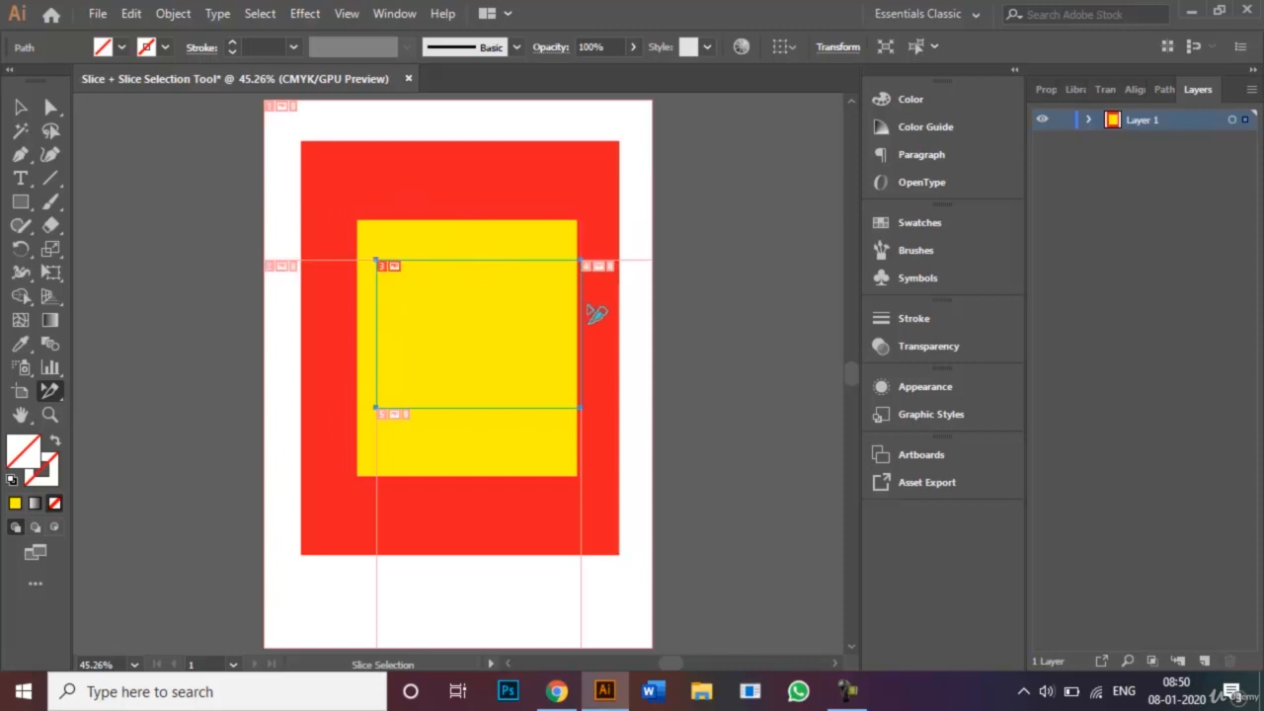
{"action": "left_click_drag", "start_coordinate": [582, 302], "coordinate": [528, 307]}
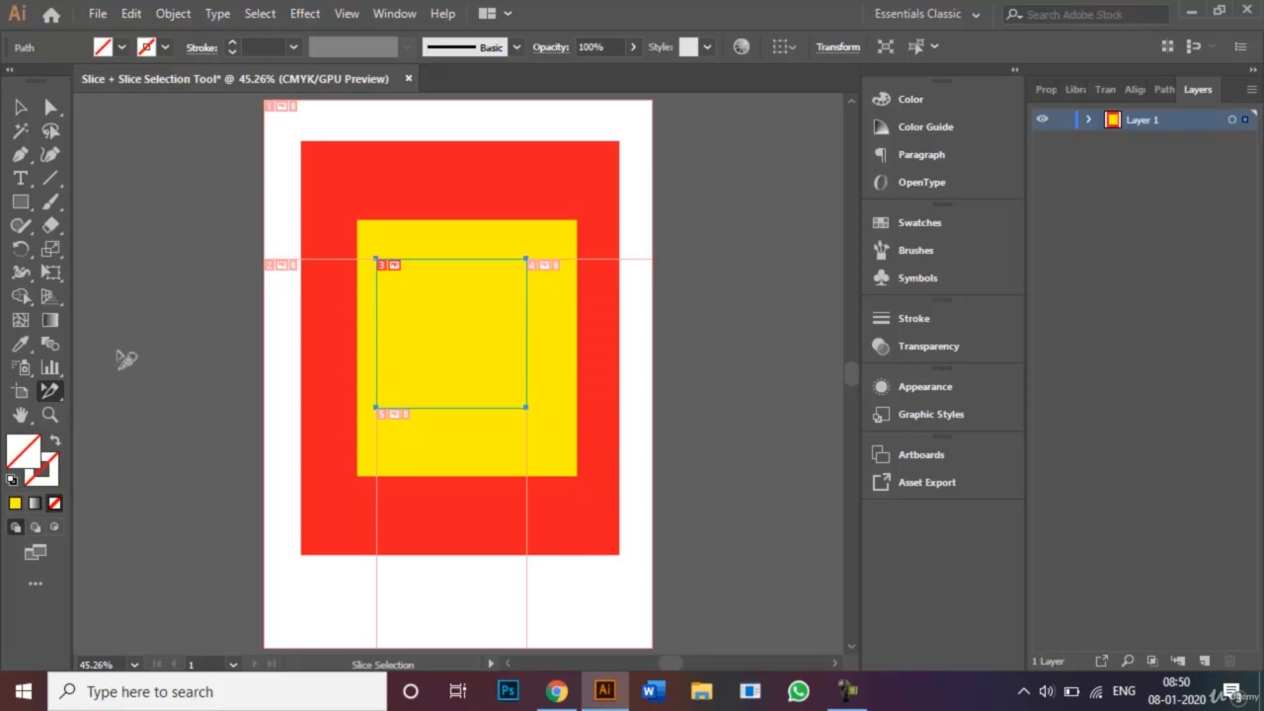
Draw another slice over the same square area and create a slice from the selection
{"action": "left_click_drag", "start_coordinate": [51, 395], "coordinate": [106, 392]}
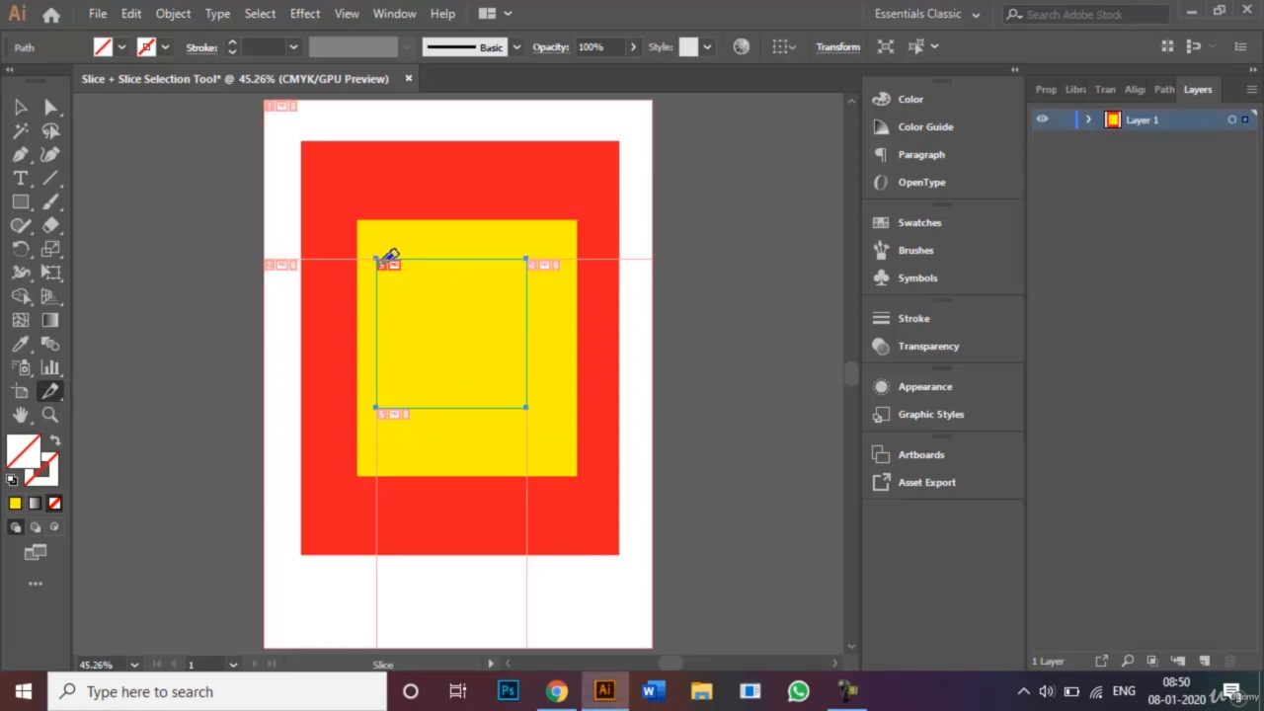
{"action": "left_click_drag", "start_coordinate": [376, 261], "coordinate": [527, 407]}
{"action": "left_click", "coordinate": [172, 14]}
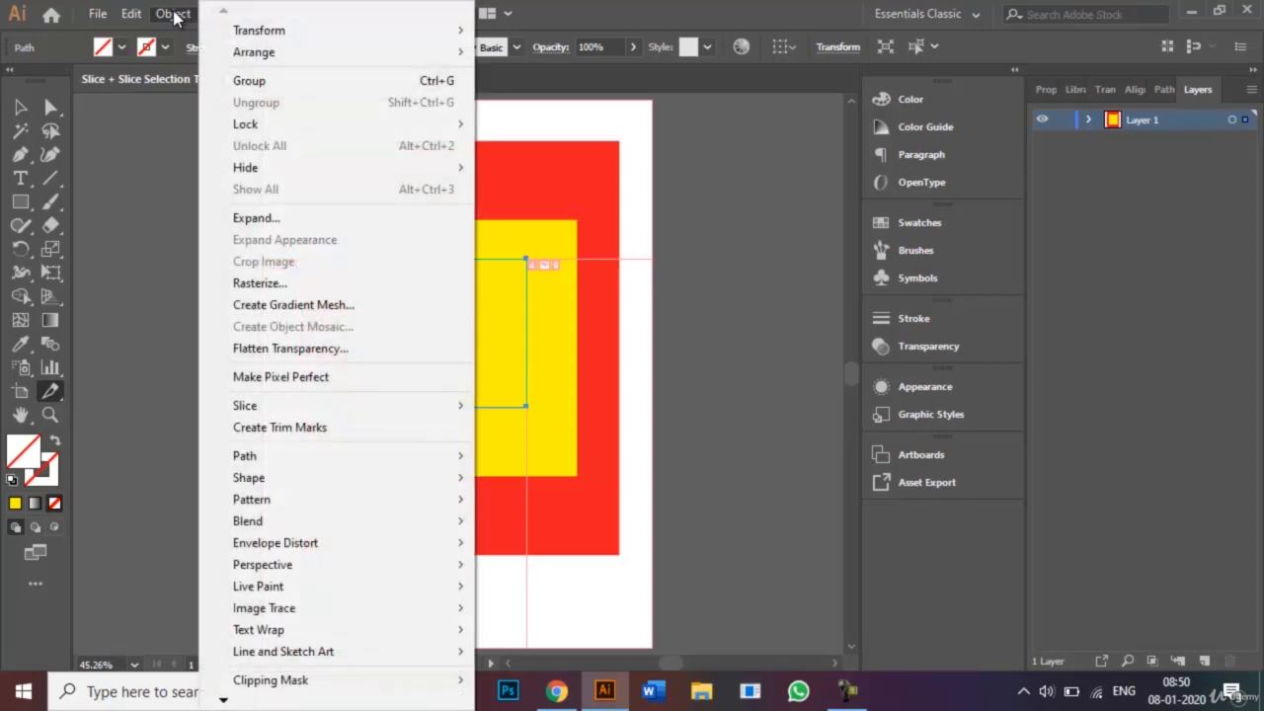
{"action": "mouse_move", "coordinate": [452, 405]}
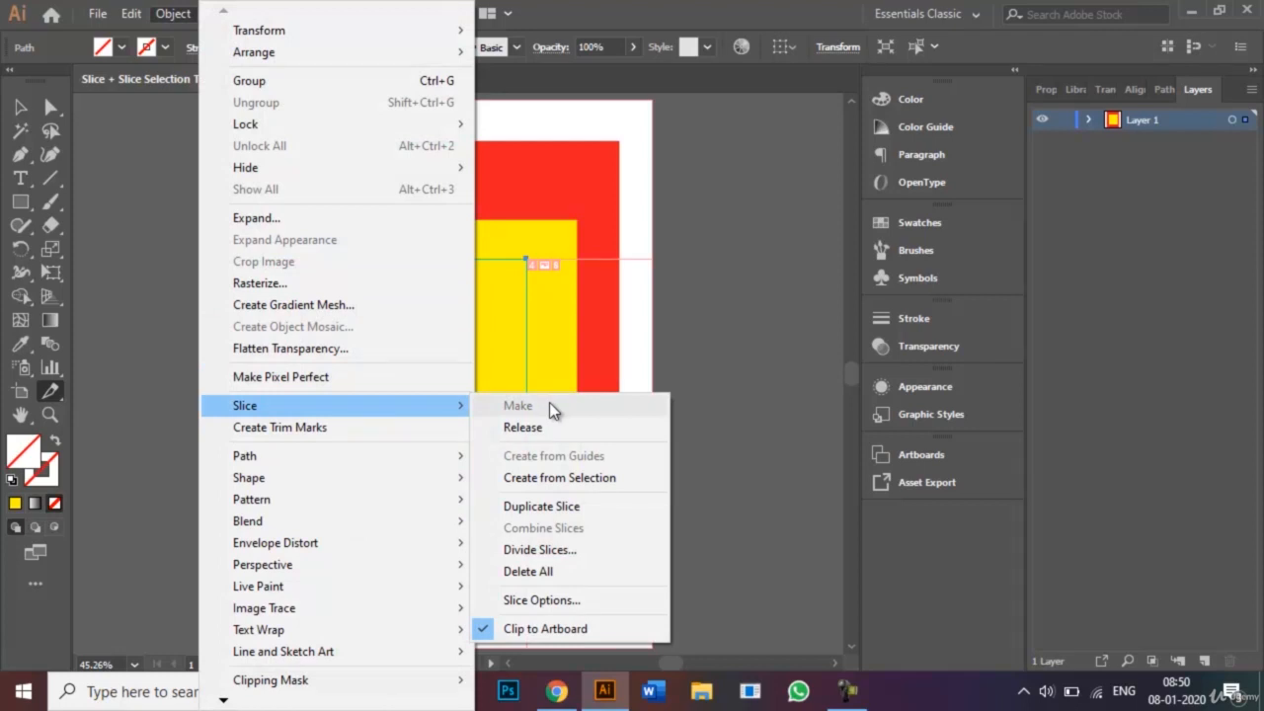
{"action": "left_click", "coordinate": [580, 478]}
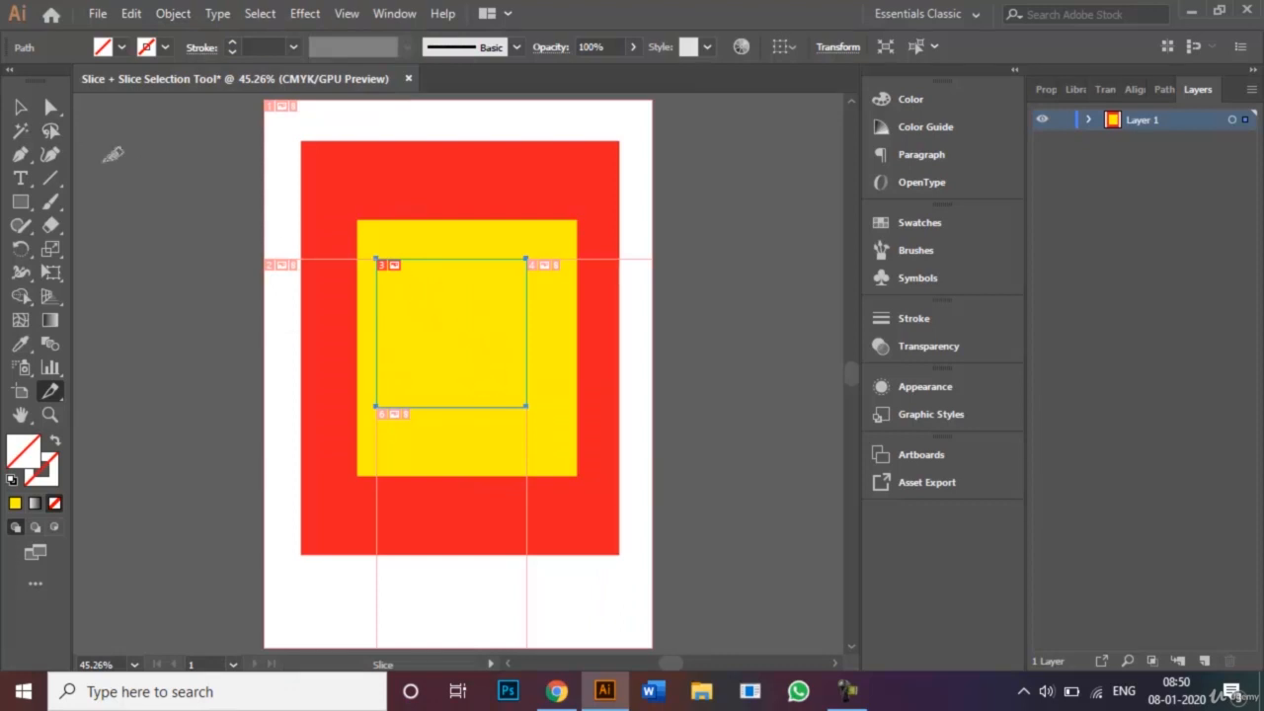
Give the selected square slice a black stroke and scale it down slightly
{"action": "left_click", "coordinate": [21, 107]}
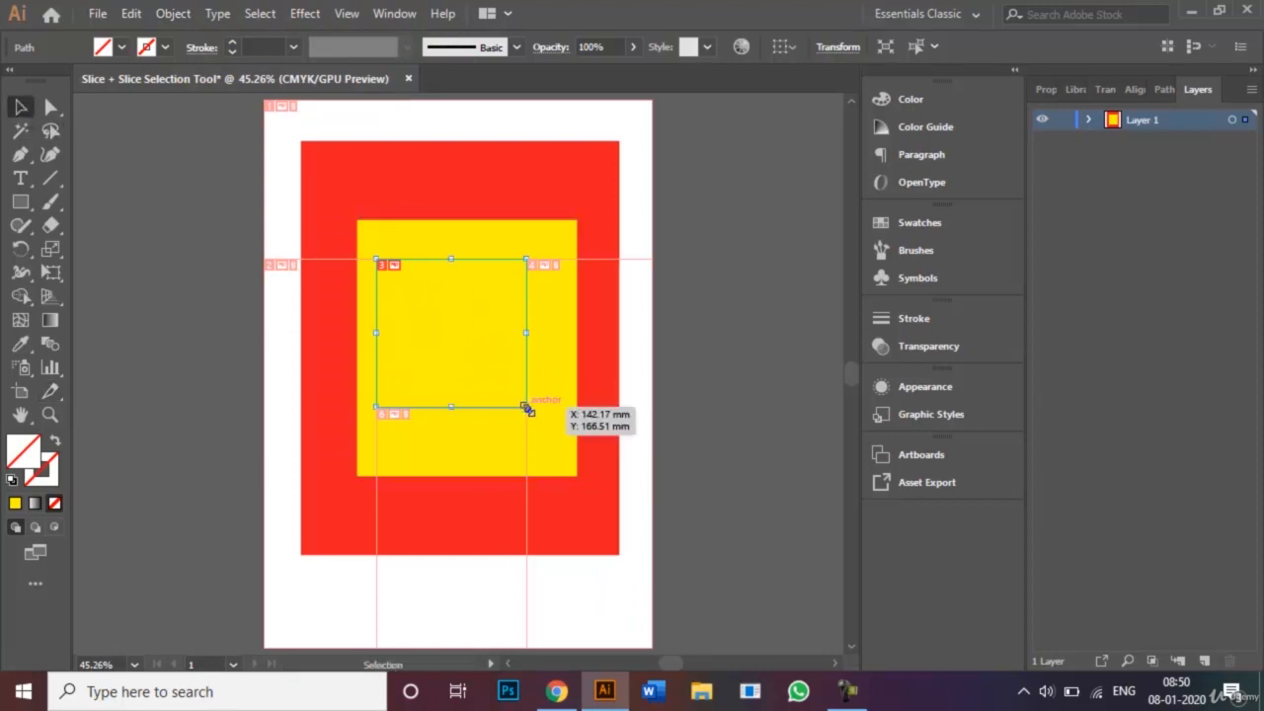
{"action": "left_click", "coordinate": [166, 47]}
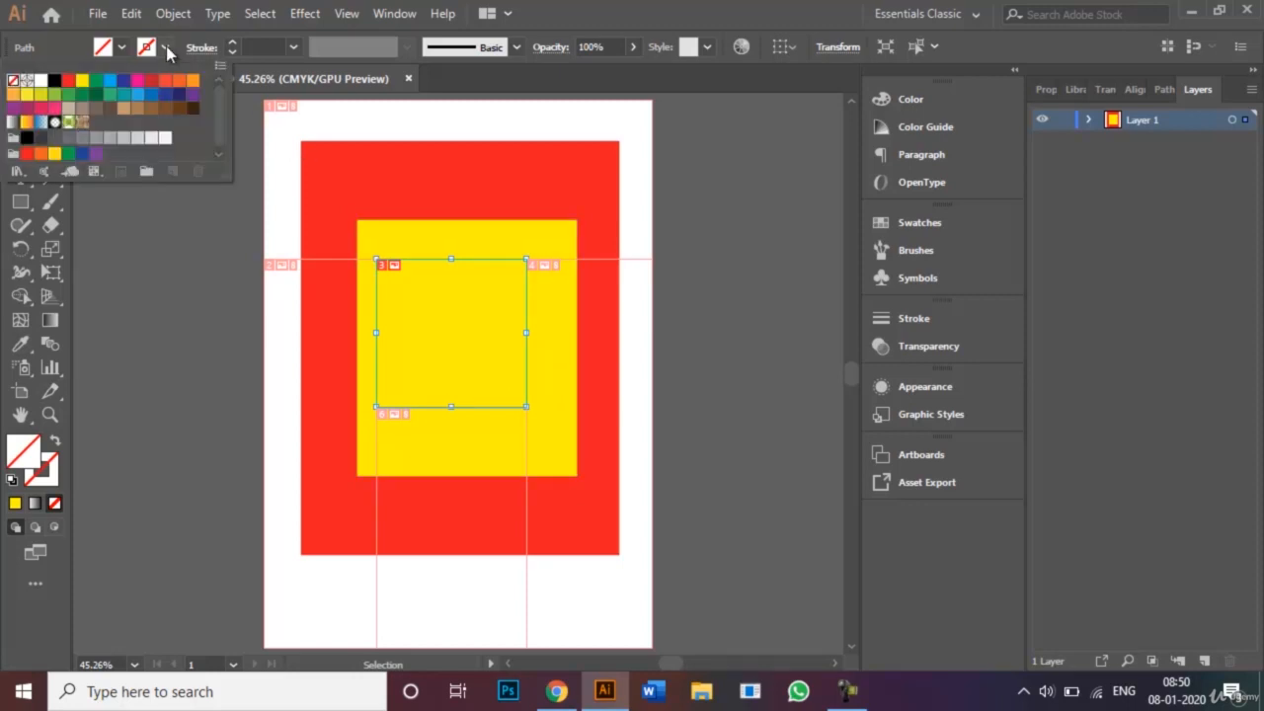
{"action": "left_click", "coordinate": [54, 81]}
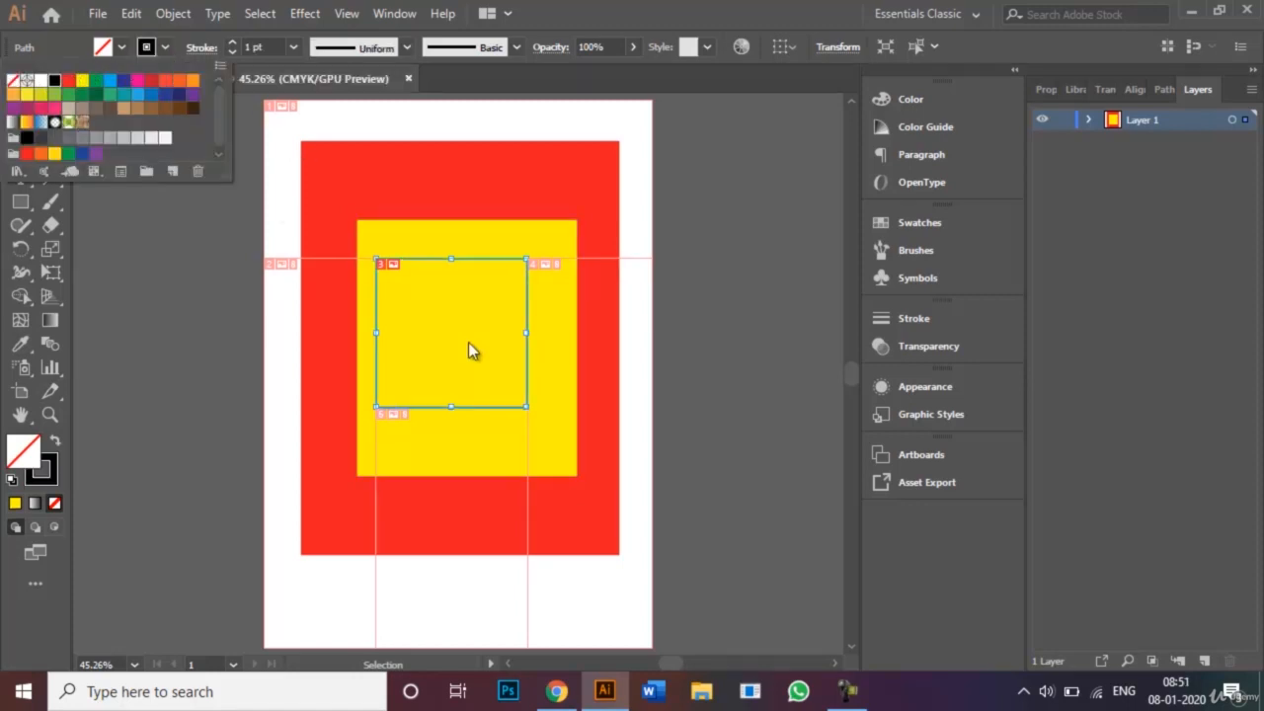
{"action": "left_click", "coordinate": [527, 406]}
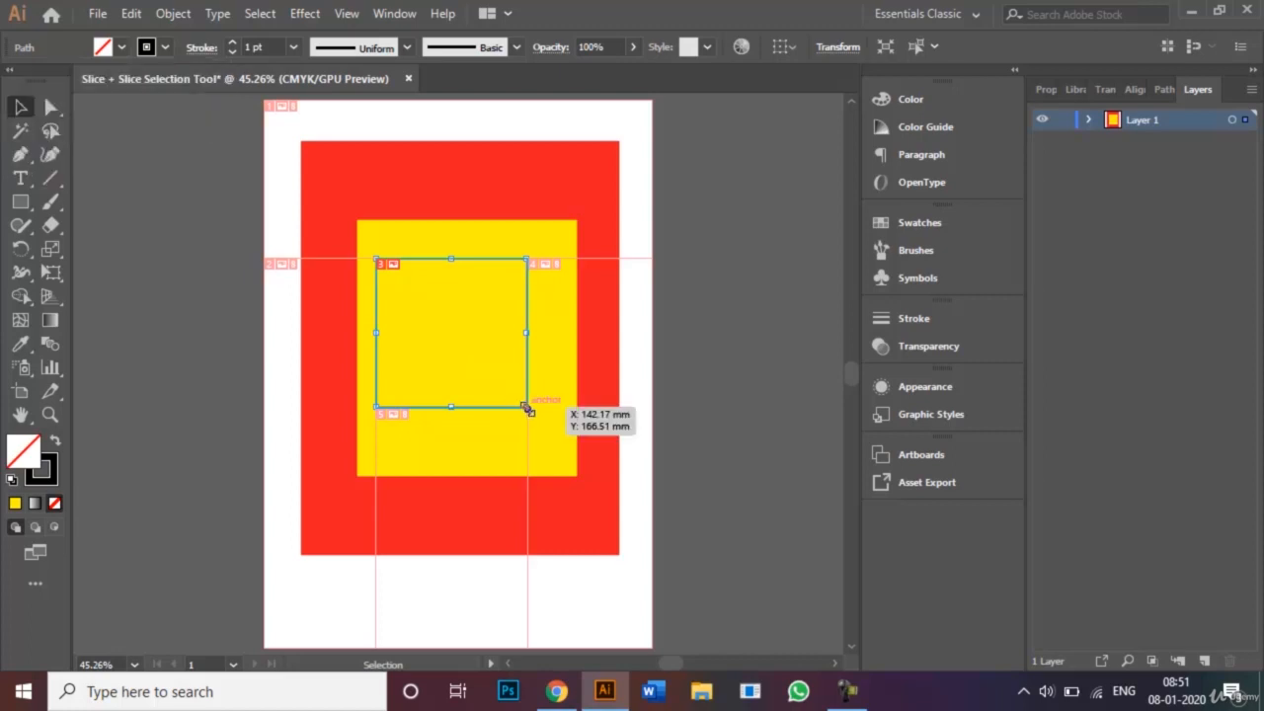
{"action": "mouse_move", "coordinate": [529, 410]}
{"action": "left_mouse_down"}
{"action": "mouse_move", "coordinate": [586, 452]}
{"action": "mouse_move", "coordinate": [523, 413]}
{"action": "left_mouse_up"}
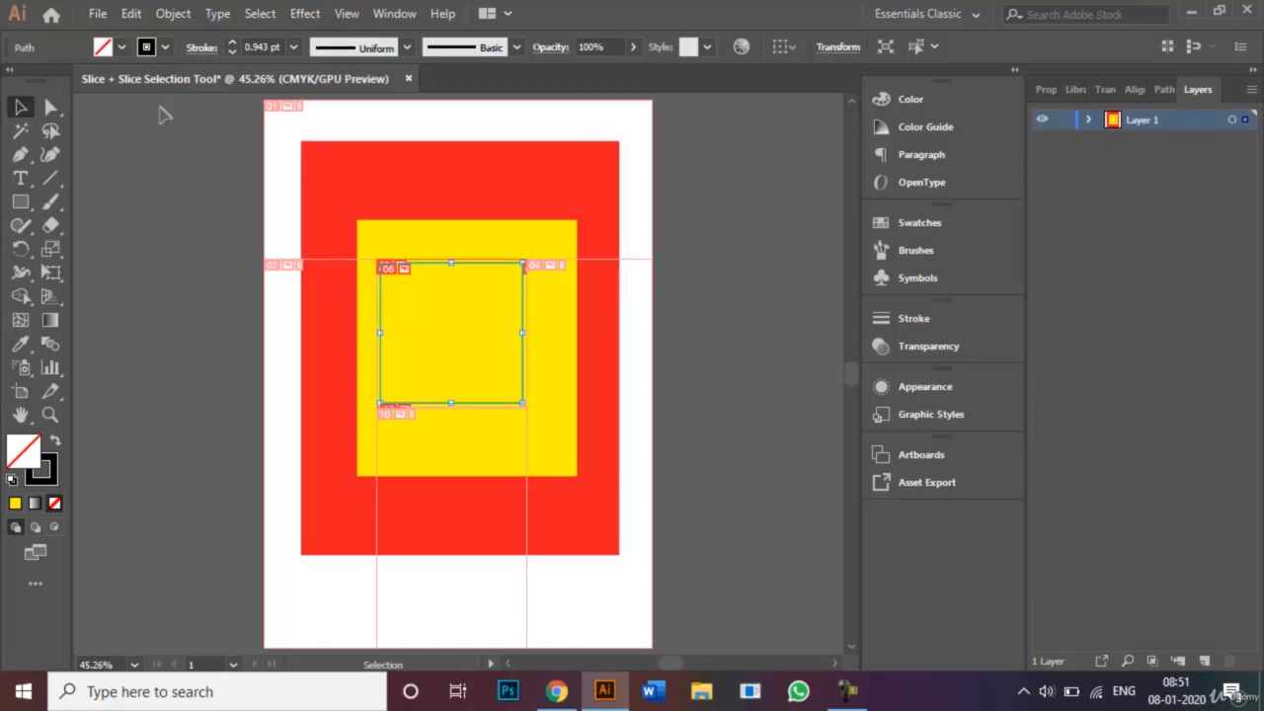
Examine the Export As settings for exporting the sliced artwork as a JPEG, and close the dialog without exporting
{"action": "left_click", "coordinate": [102, 15]}
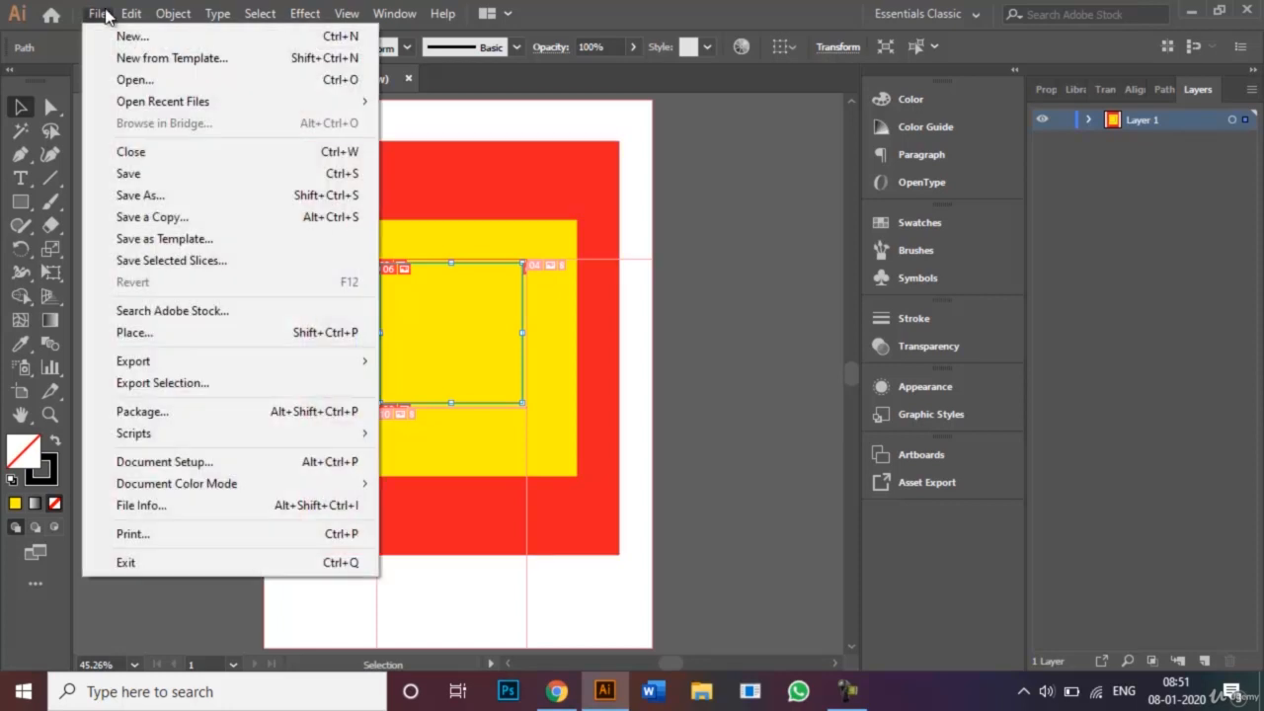
{"action": "mouse_move", "coordinate": [286, 365]}
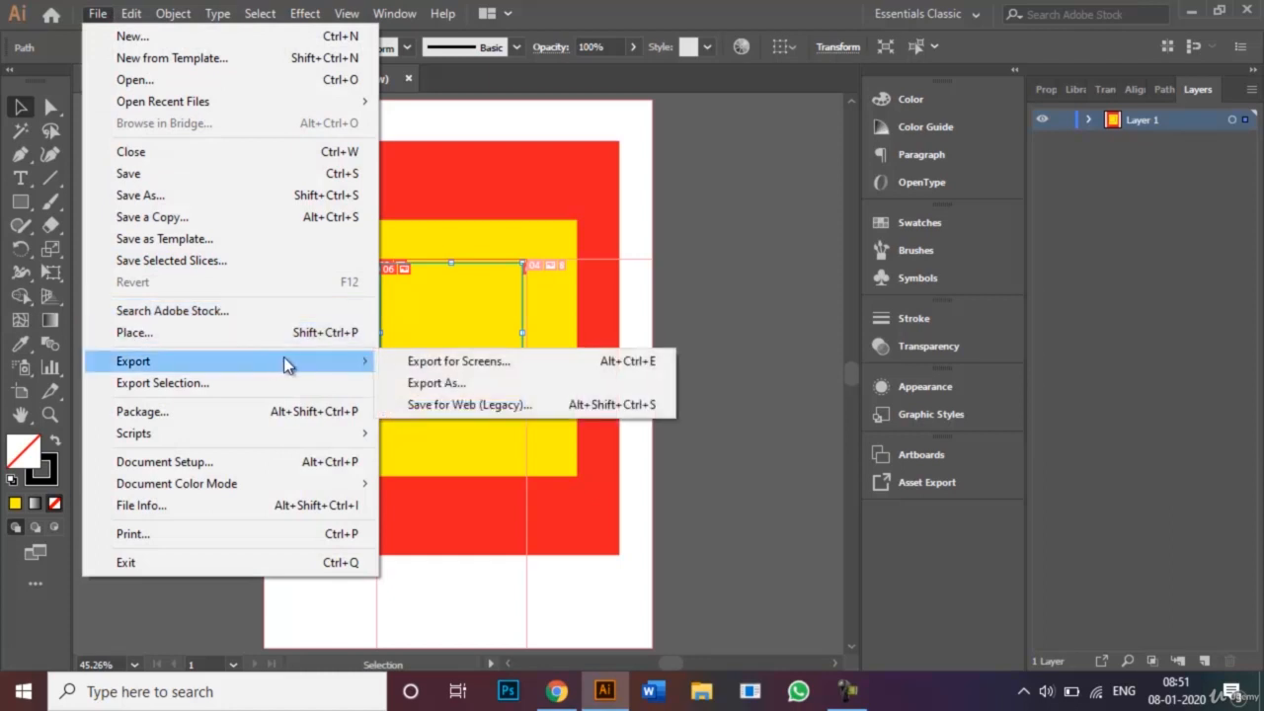
{"action": "left_click", "coordinate": [415, 387]}
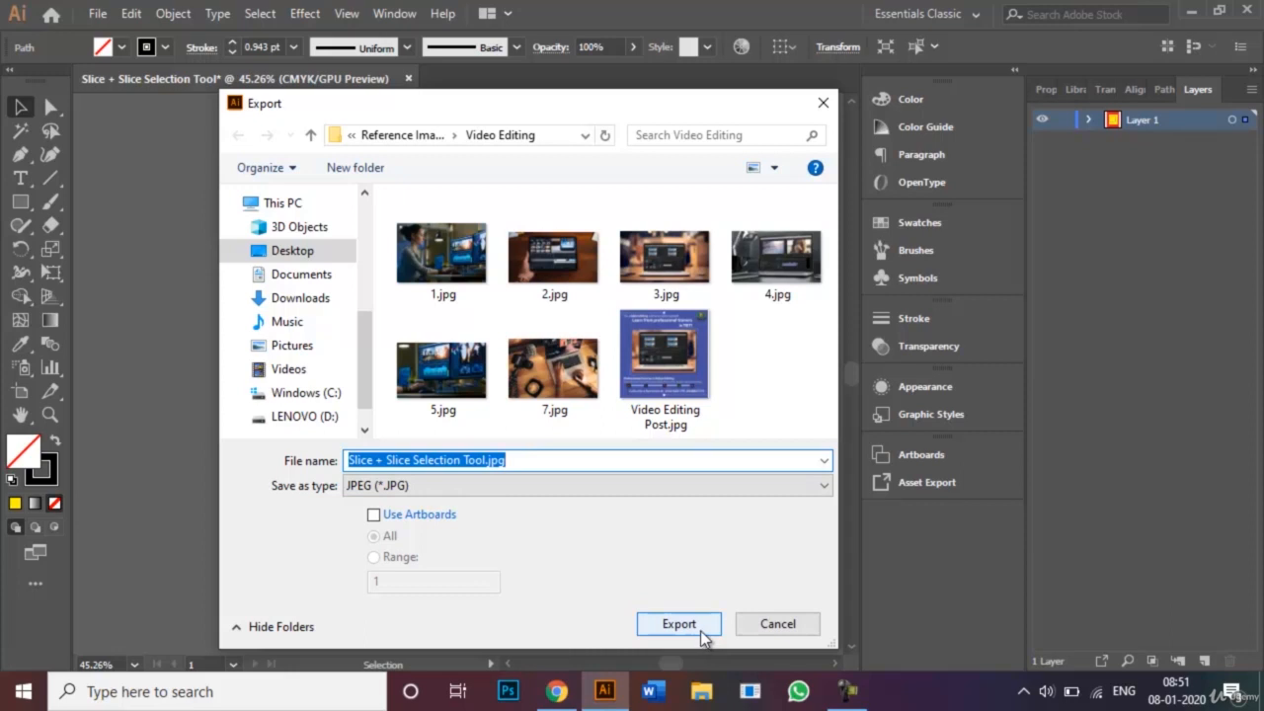
{"action": "left_click", "coordinate": [775, 626]}
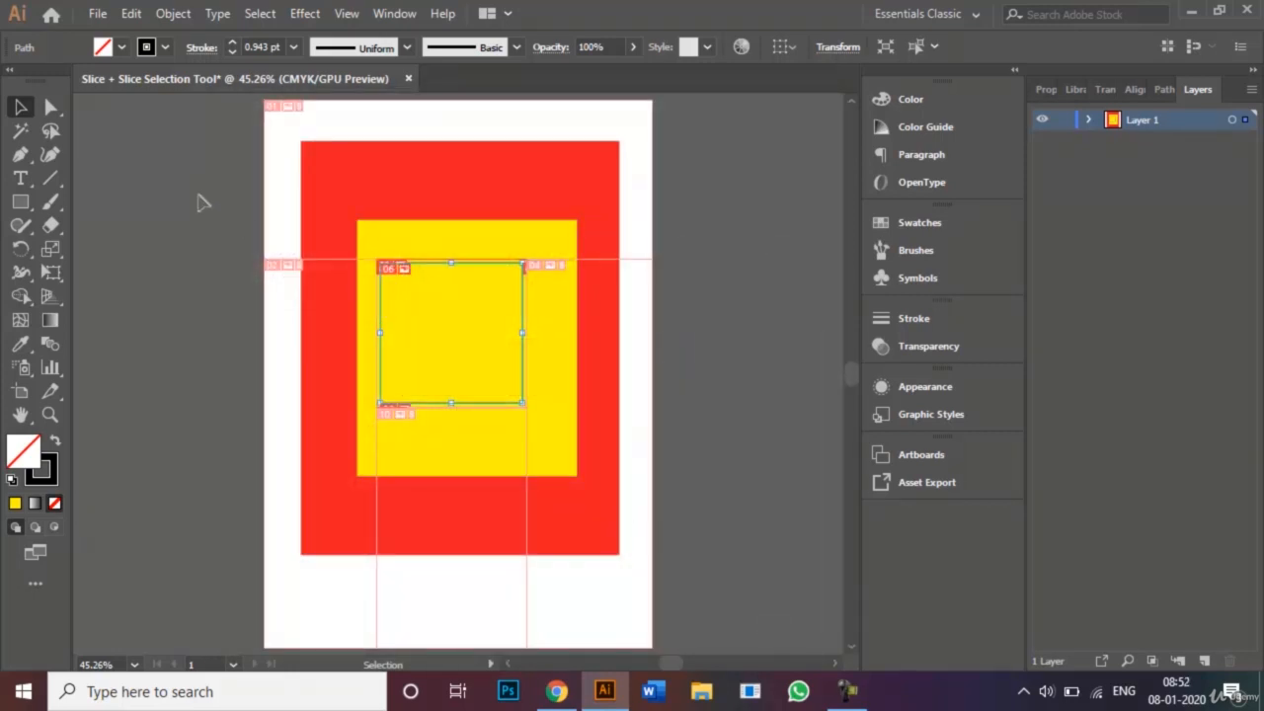
Deselect the square slice and examine the Save As settings for the Adobe Illustrator format, closing the dialog without saving
{"action": "left_click", "coordinate": [198, 202]}
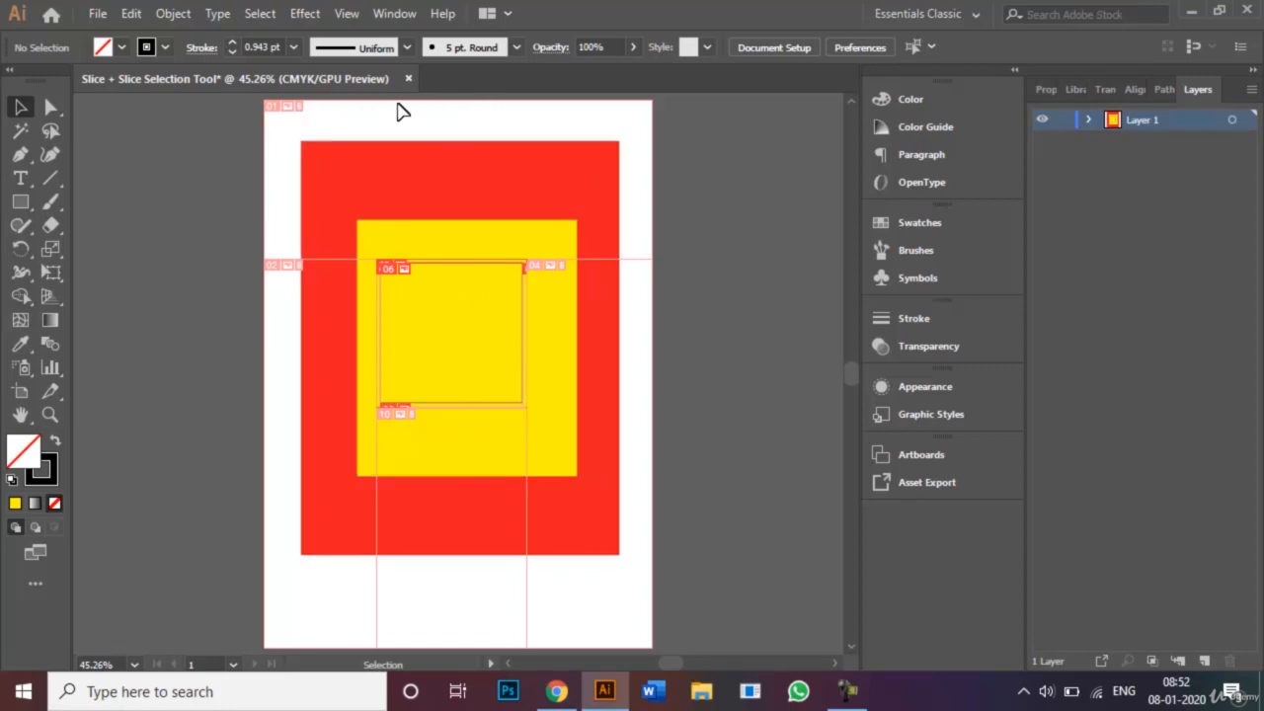
{"action": "left_click", "coordinate": [98, 14]}
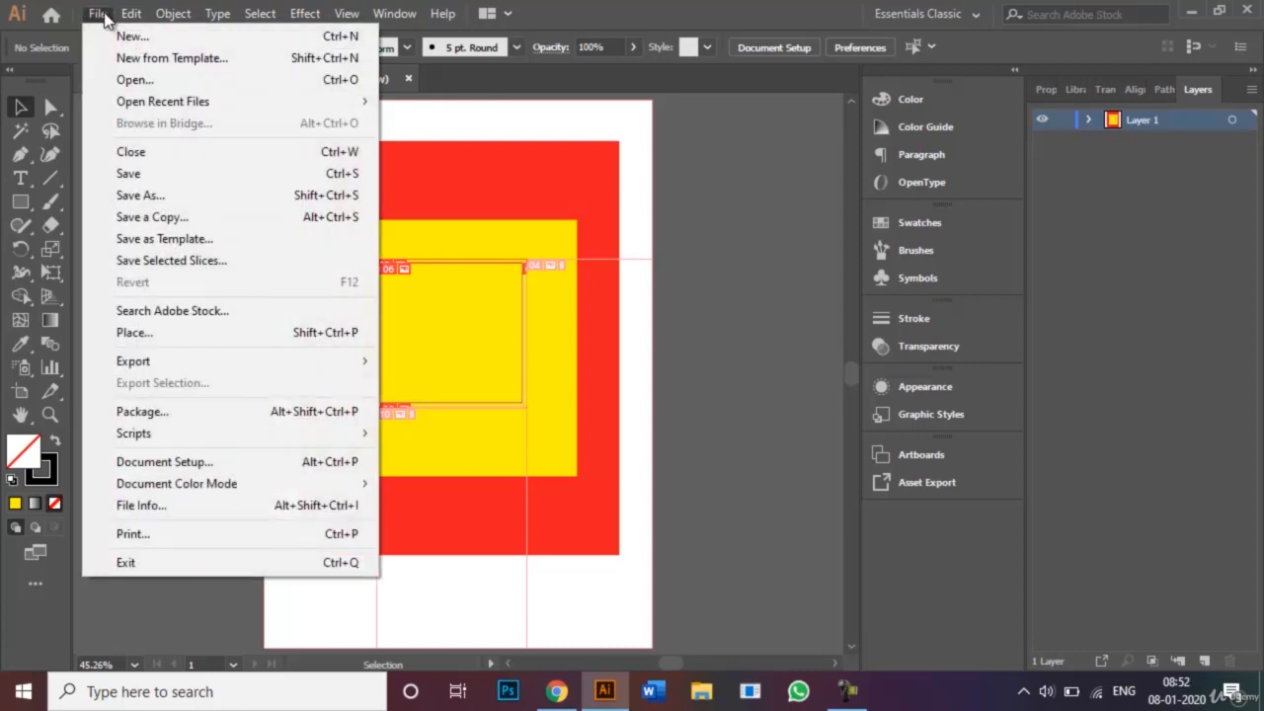
{"action": "left_click", "coordinate": [340, 199]}
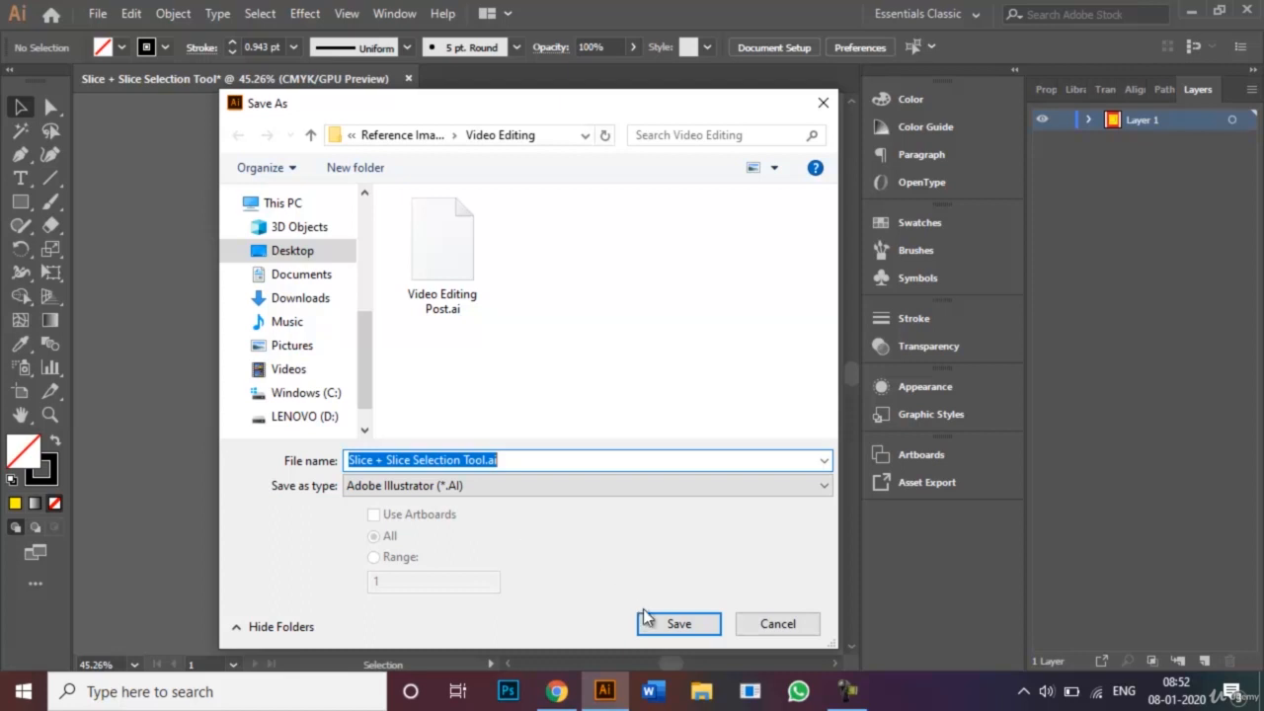
{"action": "left_click", "coordinate": [775, 627]}
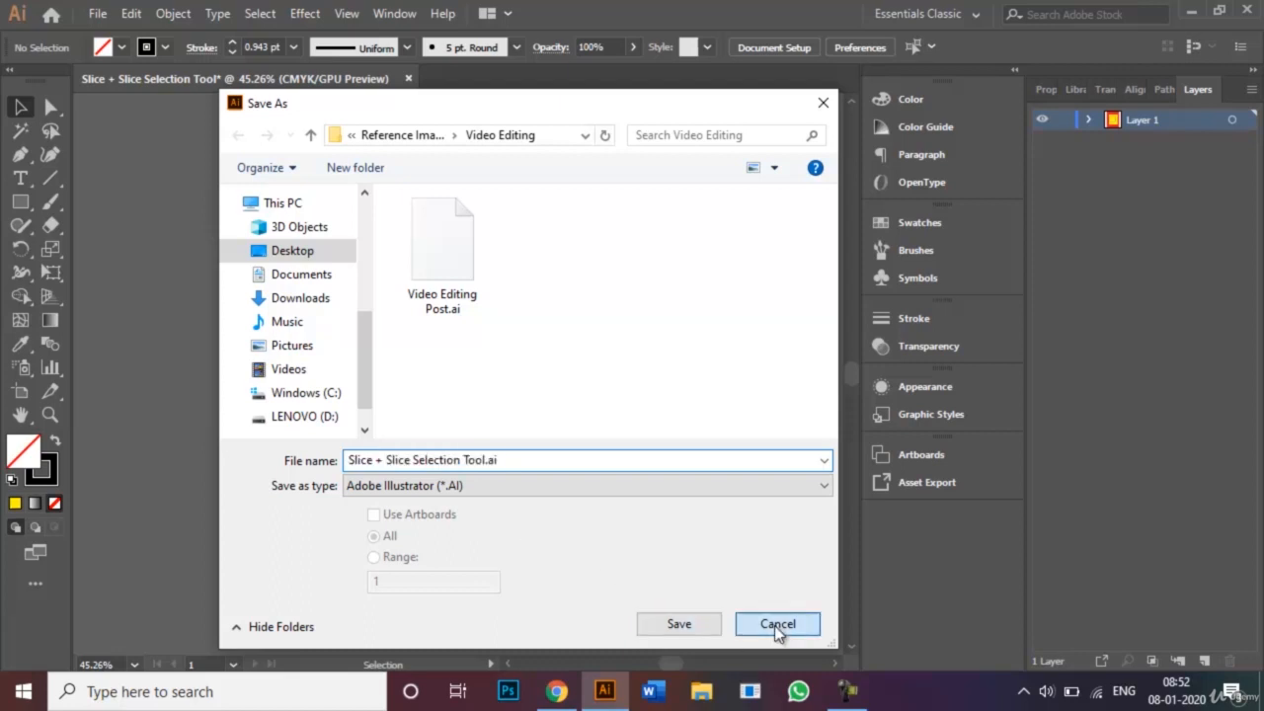